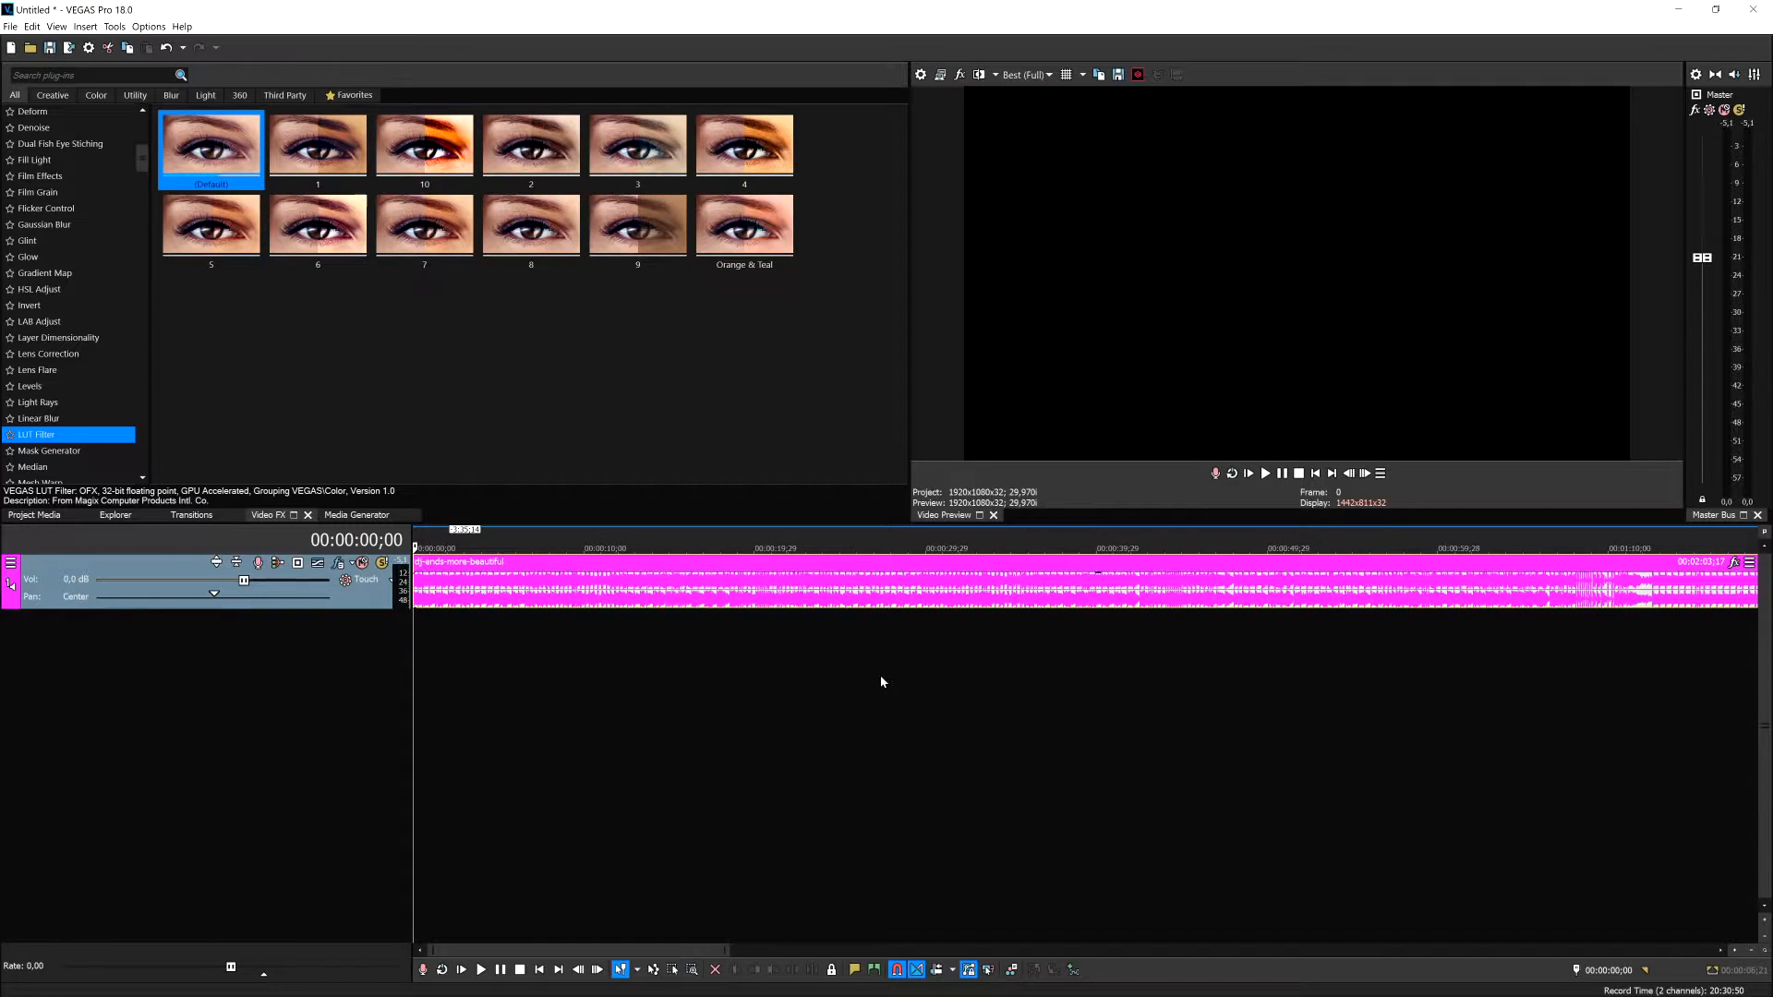
Lower the song event's gain and split it at the 00:00:21;20 playhead position
{"action": "left_click", "coordinate": [618, 661]}
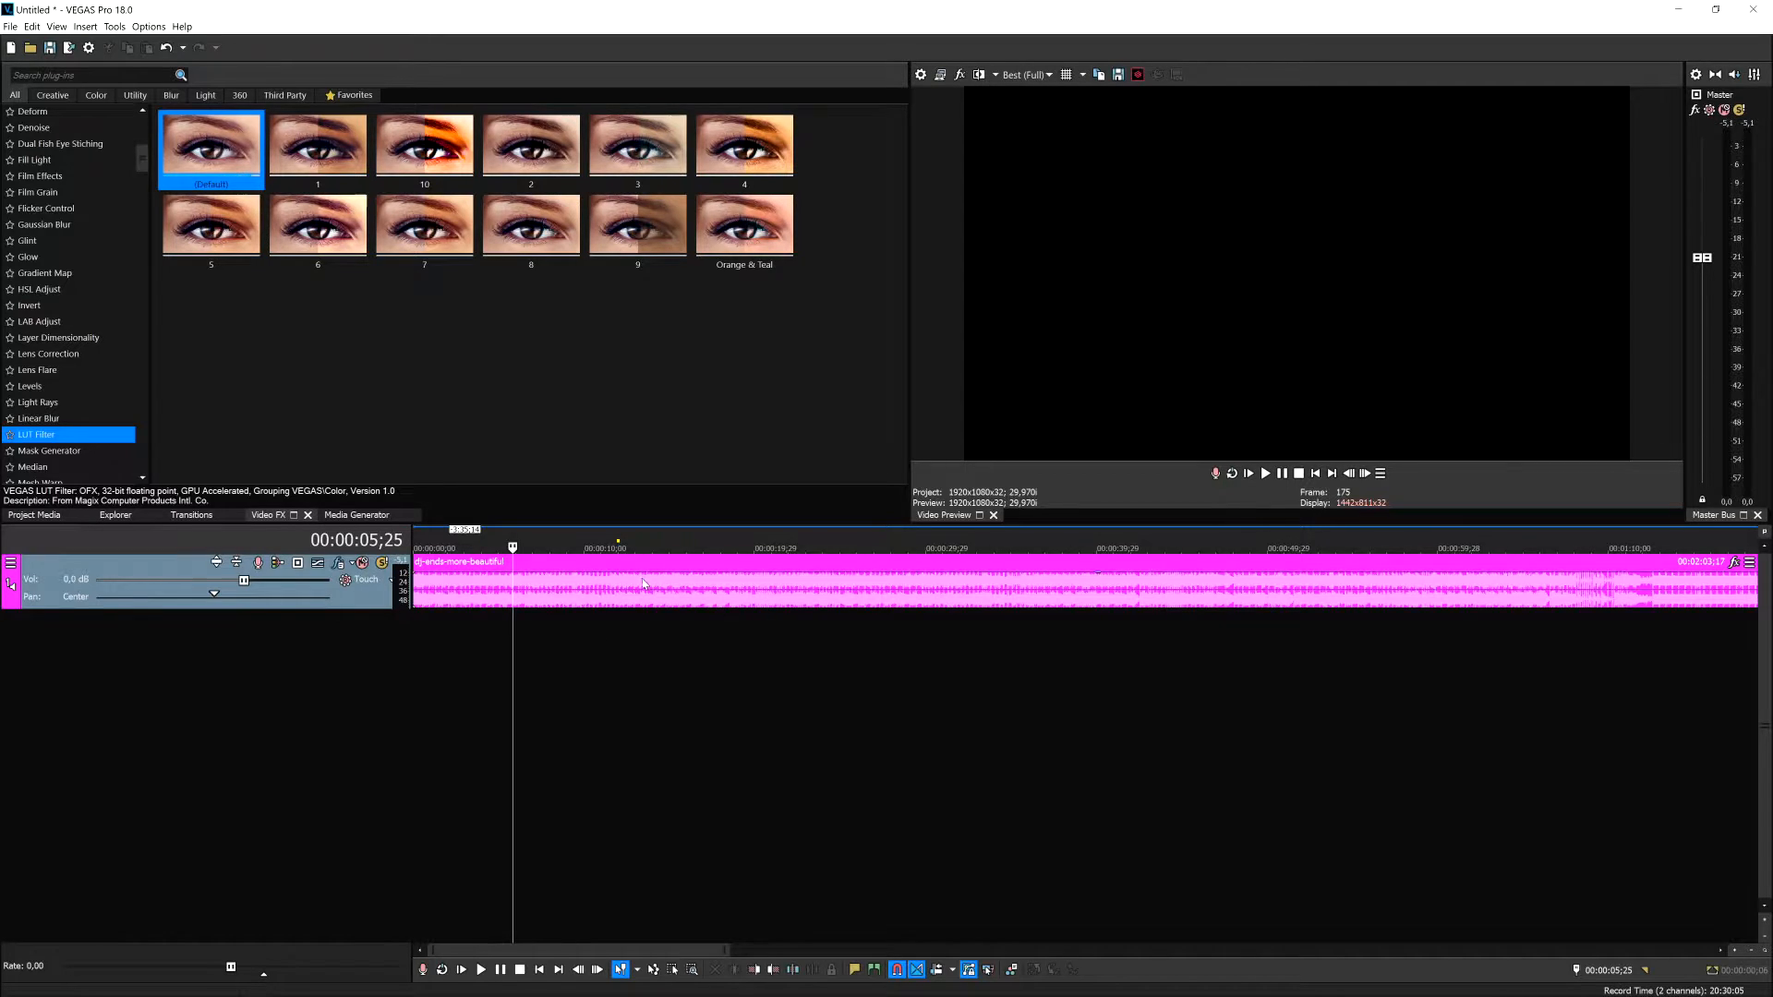
{"action": "scroll", "coordinate": [612, 584], "scroll_direction": "up", "scroll_amount": 1}
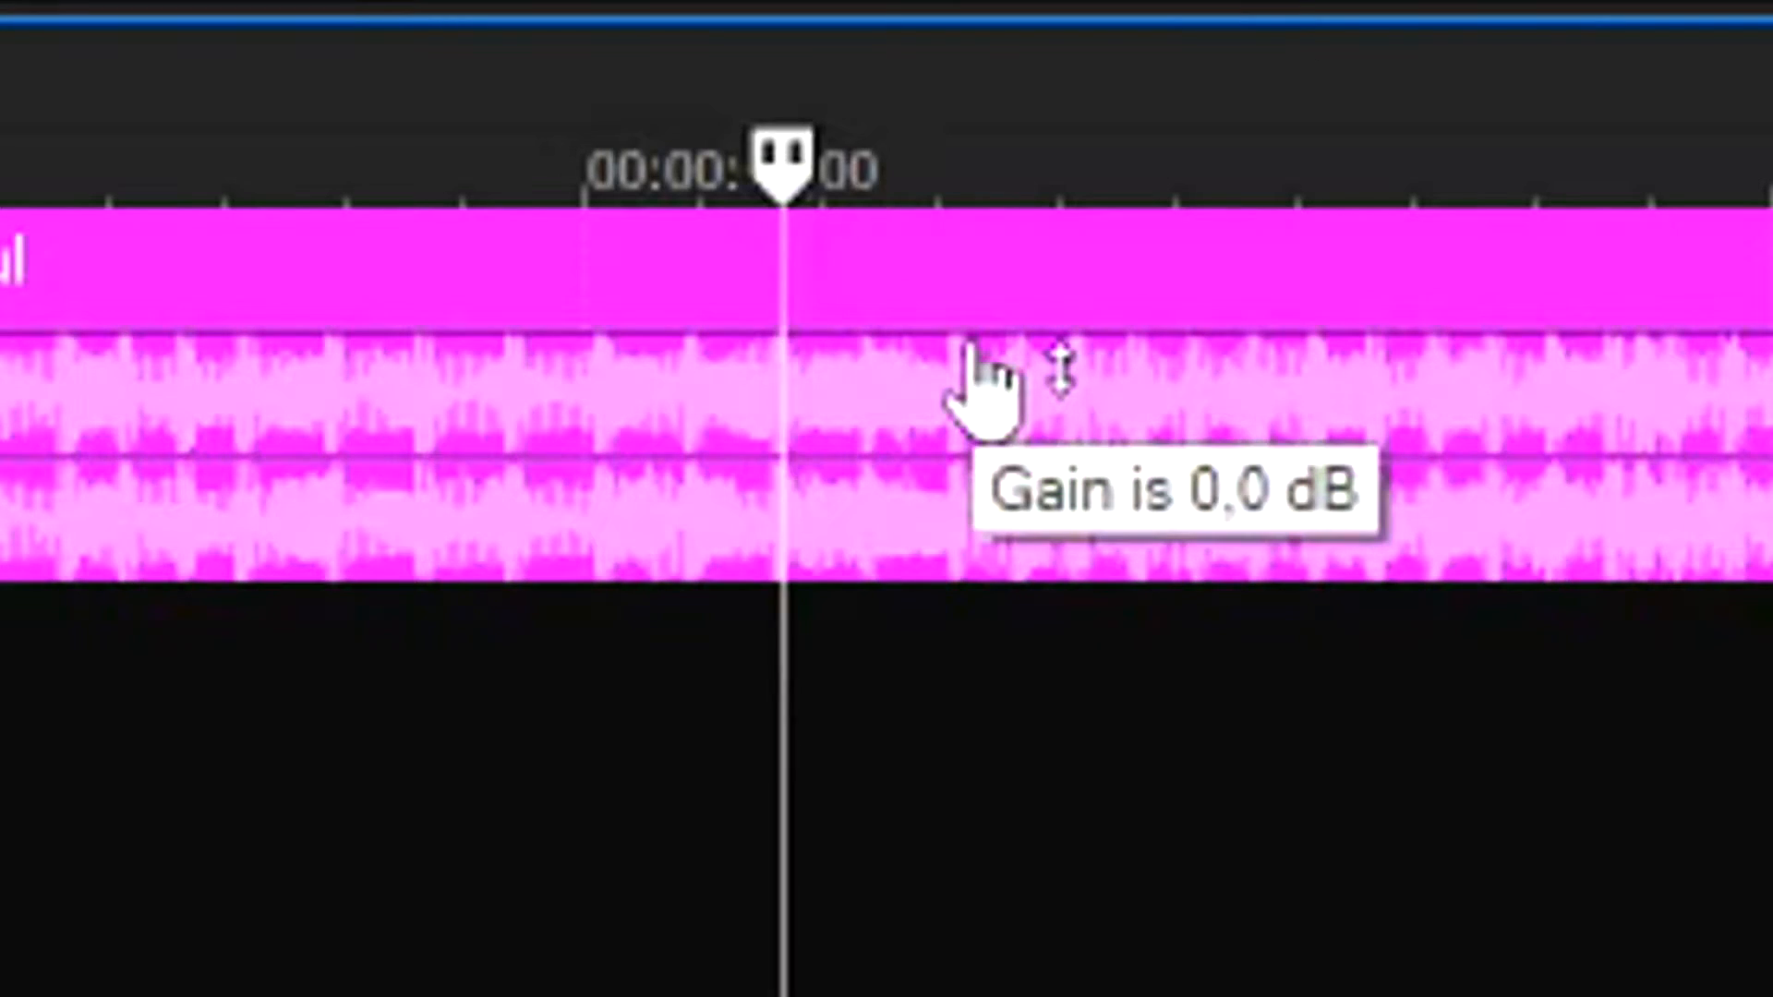
{"action": "left_click_drag", "start_coordinate": [987, 382], "coordinate": [976, 499]}
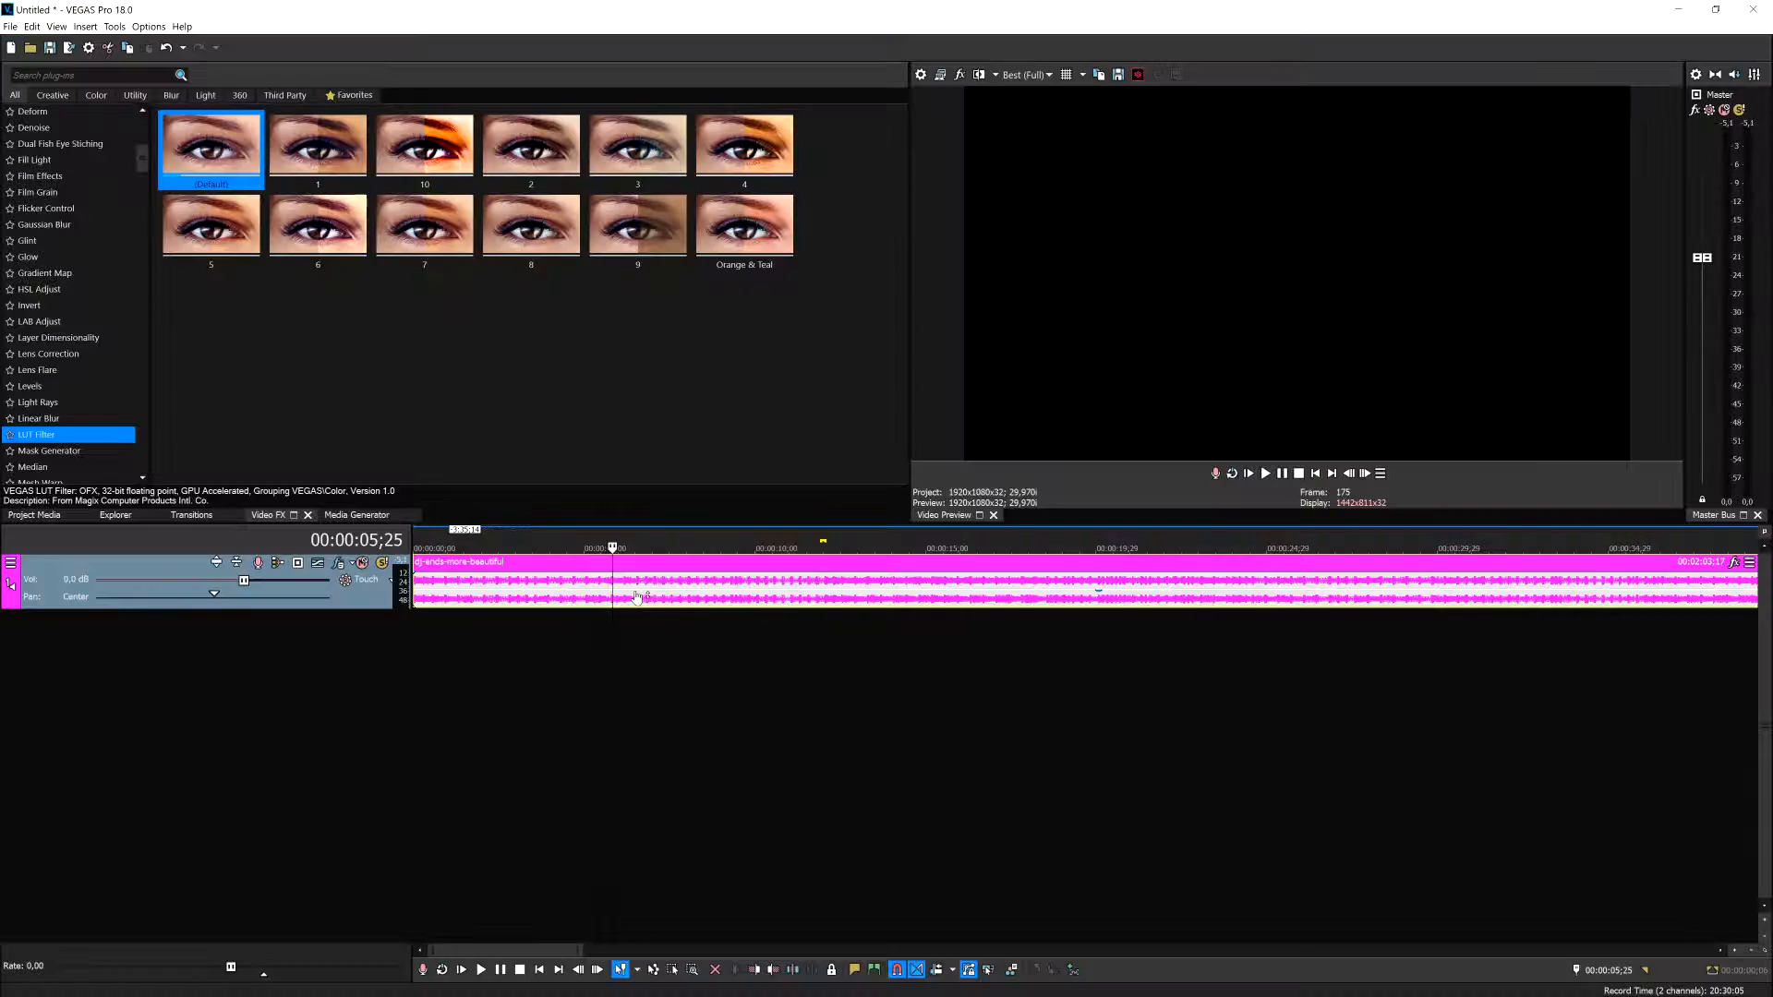
{"action": "scroll", "coordinate": [720, 618], "scroll_direction": "down", "scroll_amount": 2}
{"action": "left_click", "coordinate": [697, 607]}
{"action": "key", "text": "s"}
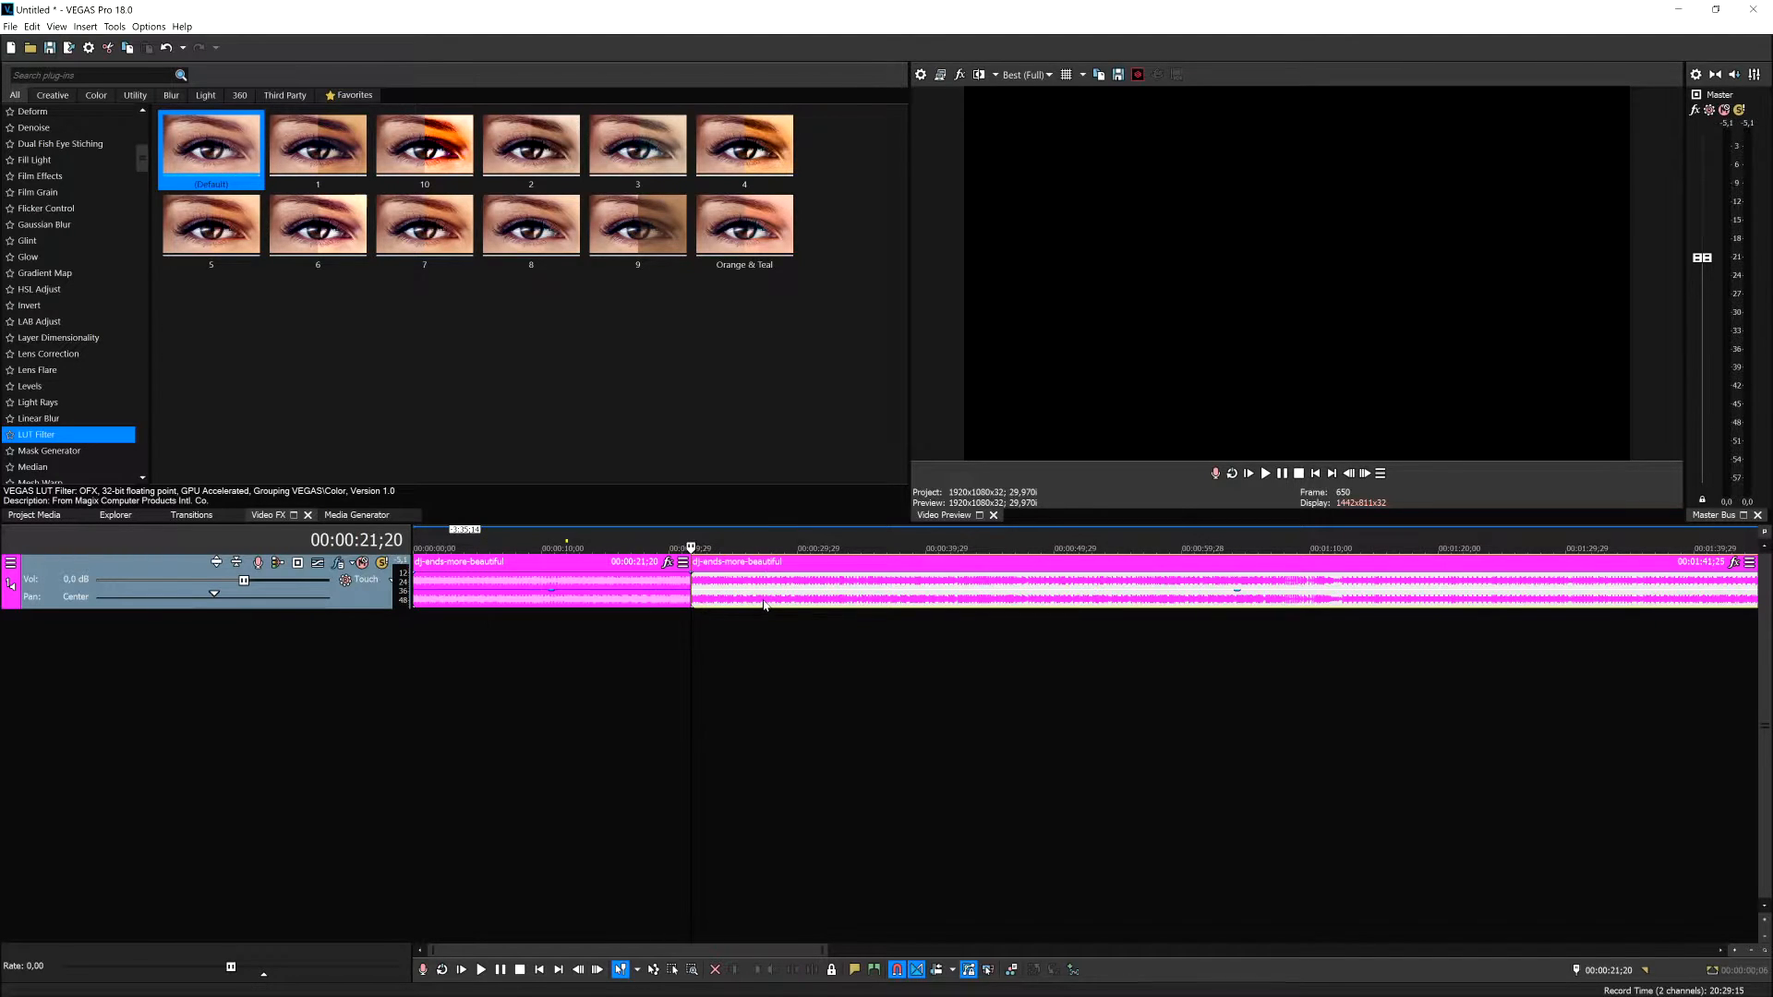
Make two more splits further along and lower the gain of one split piece
{"action": "left_click", "coordinate": [762, 604]}
{"action": "key", "text": "s"}
{"action": "key", "text": "s"}
{"action": "left_click", "coordinate": [846, 604]}
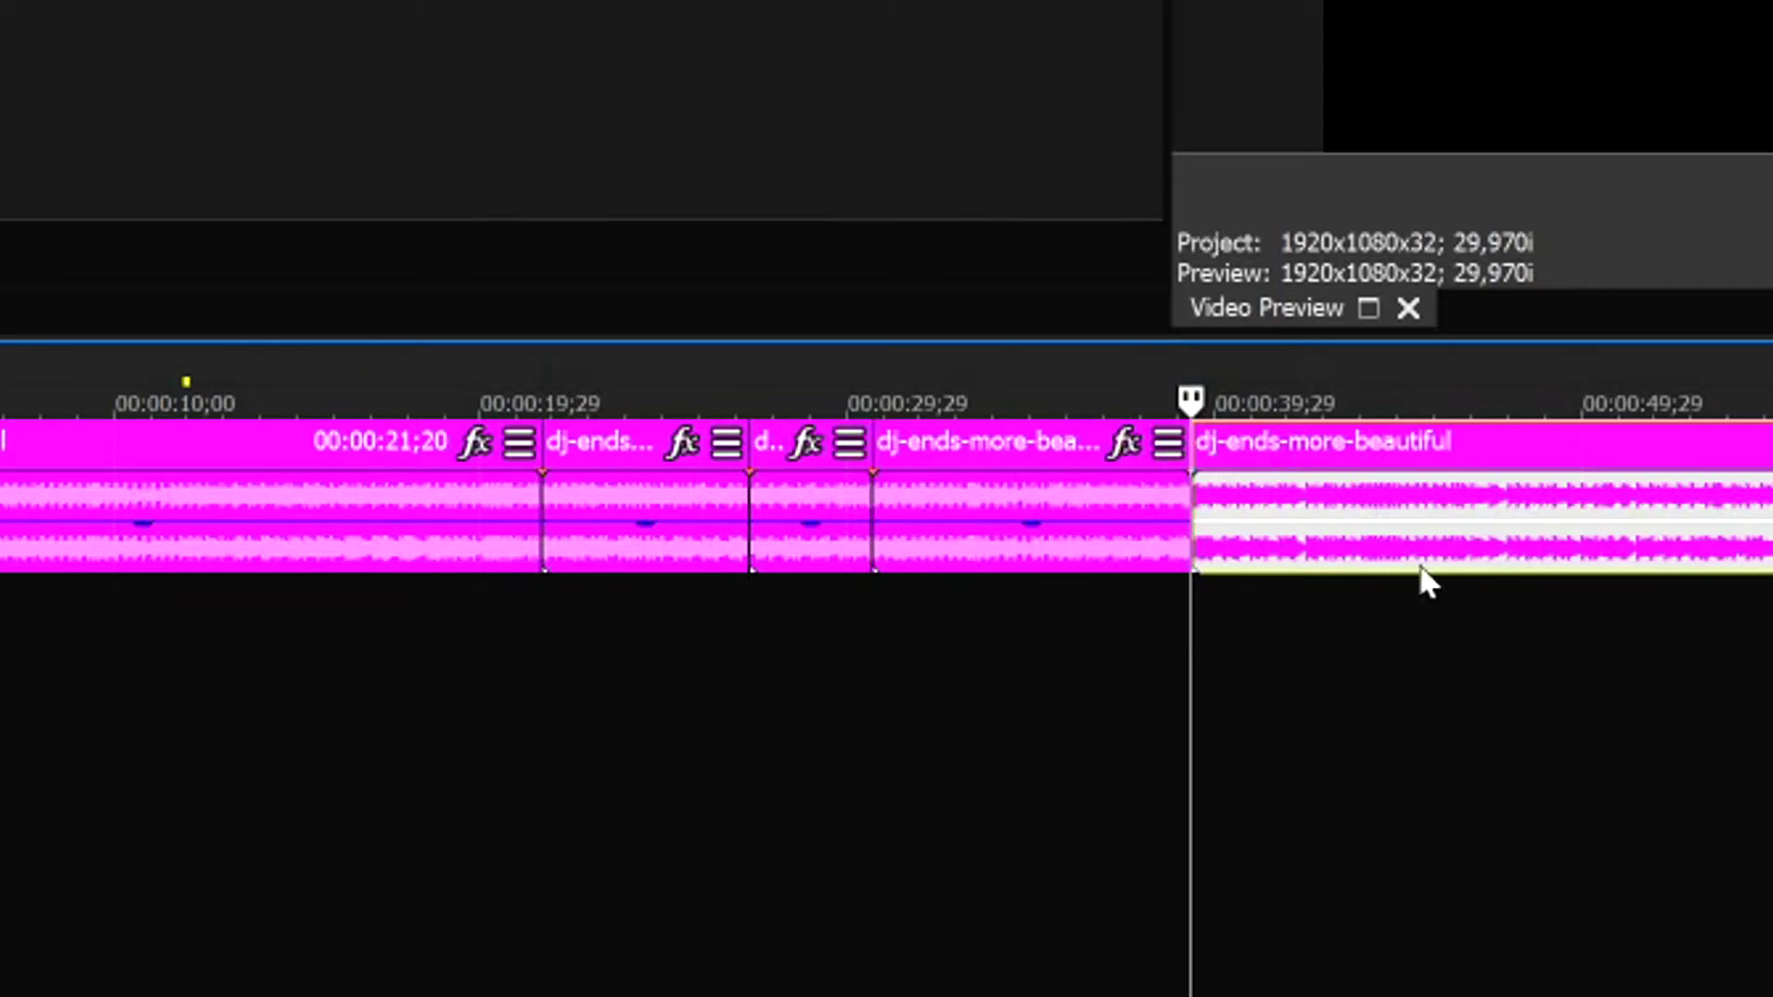
{"action": "key", "text": "s"}
{"action": "scroll", "coordinate": [904, 533], "scroll_direction": "up", "scroll_amount": 2}
{"action": "left_click", "coordinate": [886, 526]}
{"action": "scroll", "coordinate": [970, 528], "scroll_direction": "down", "scroll_amount": 1}
{"action": "scroll", "coordinate": [1150, 538], "scroll_direction": "up", "scroll_amount": 2}
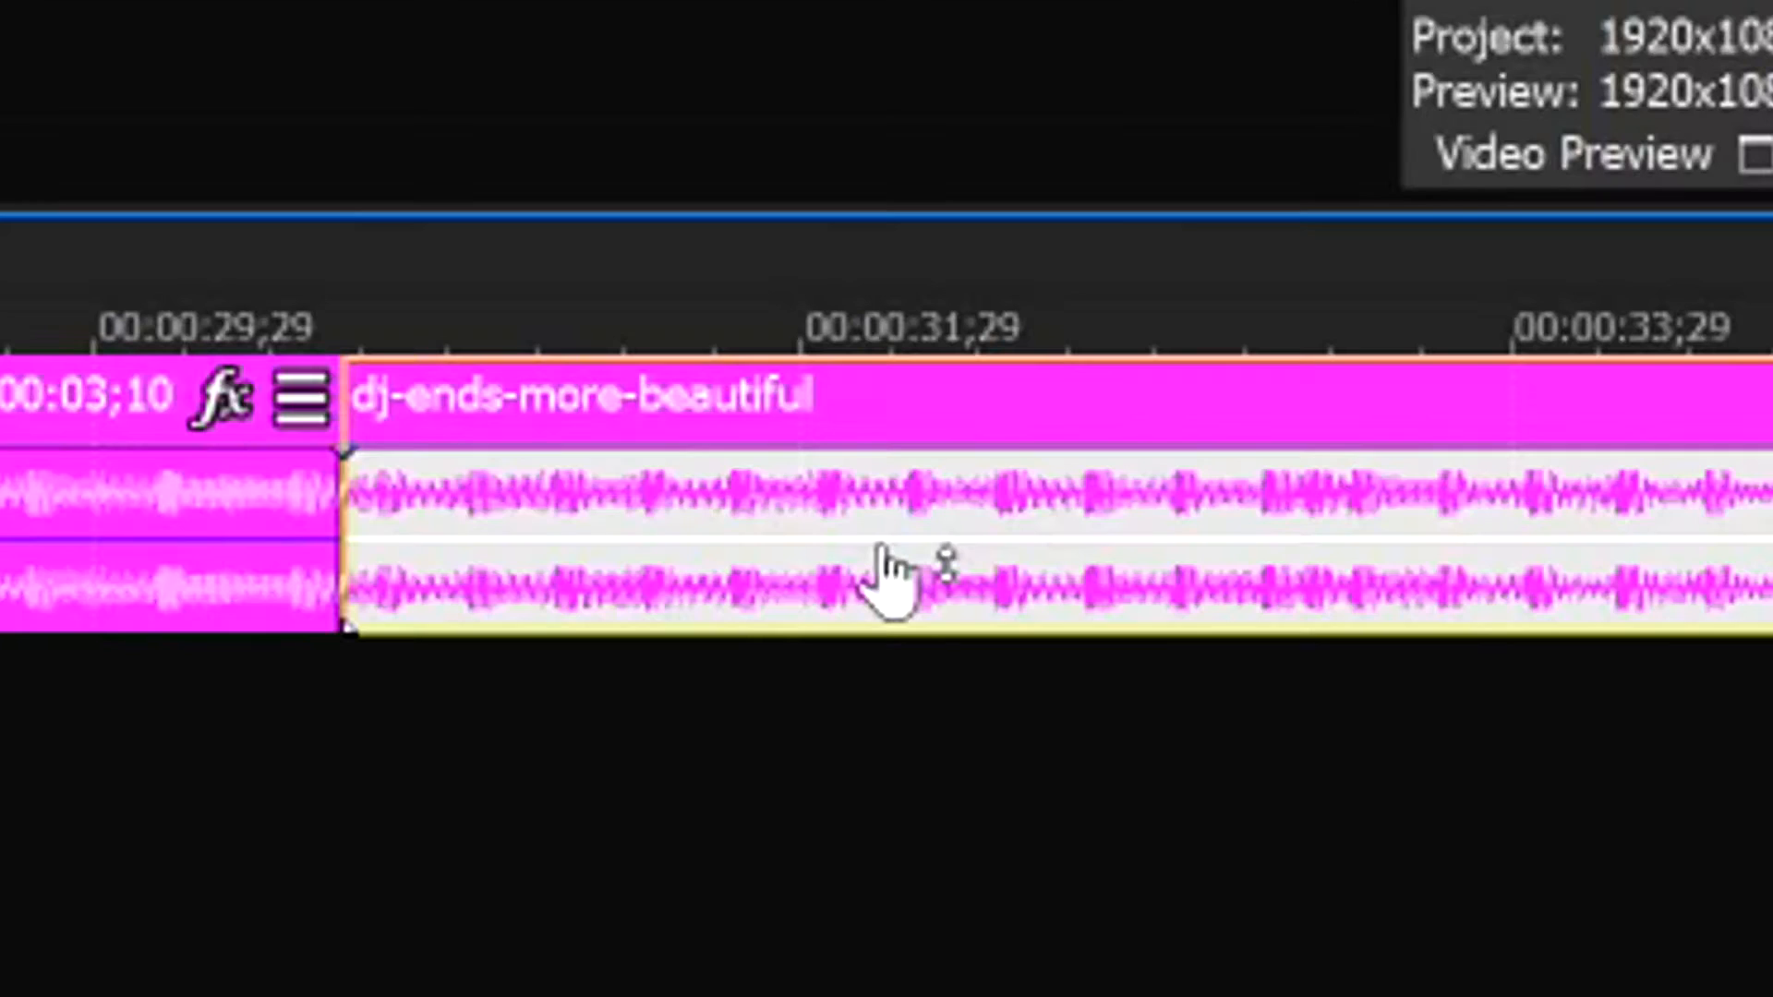
{"action": "left_click_drag", "start_coordinate": [887, 519], "coordinate": [887, 561]}
{"action": "scroll", "coordinate": [887, 582], "scroll_direction": "down", "scroll_amount": 2}
Move the playhead to 00:00:29;29 and remove the extra splits
{"action": "left_click", "coordinate": [1260, 755]}
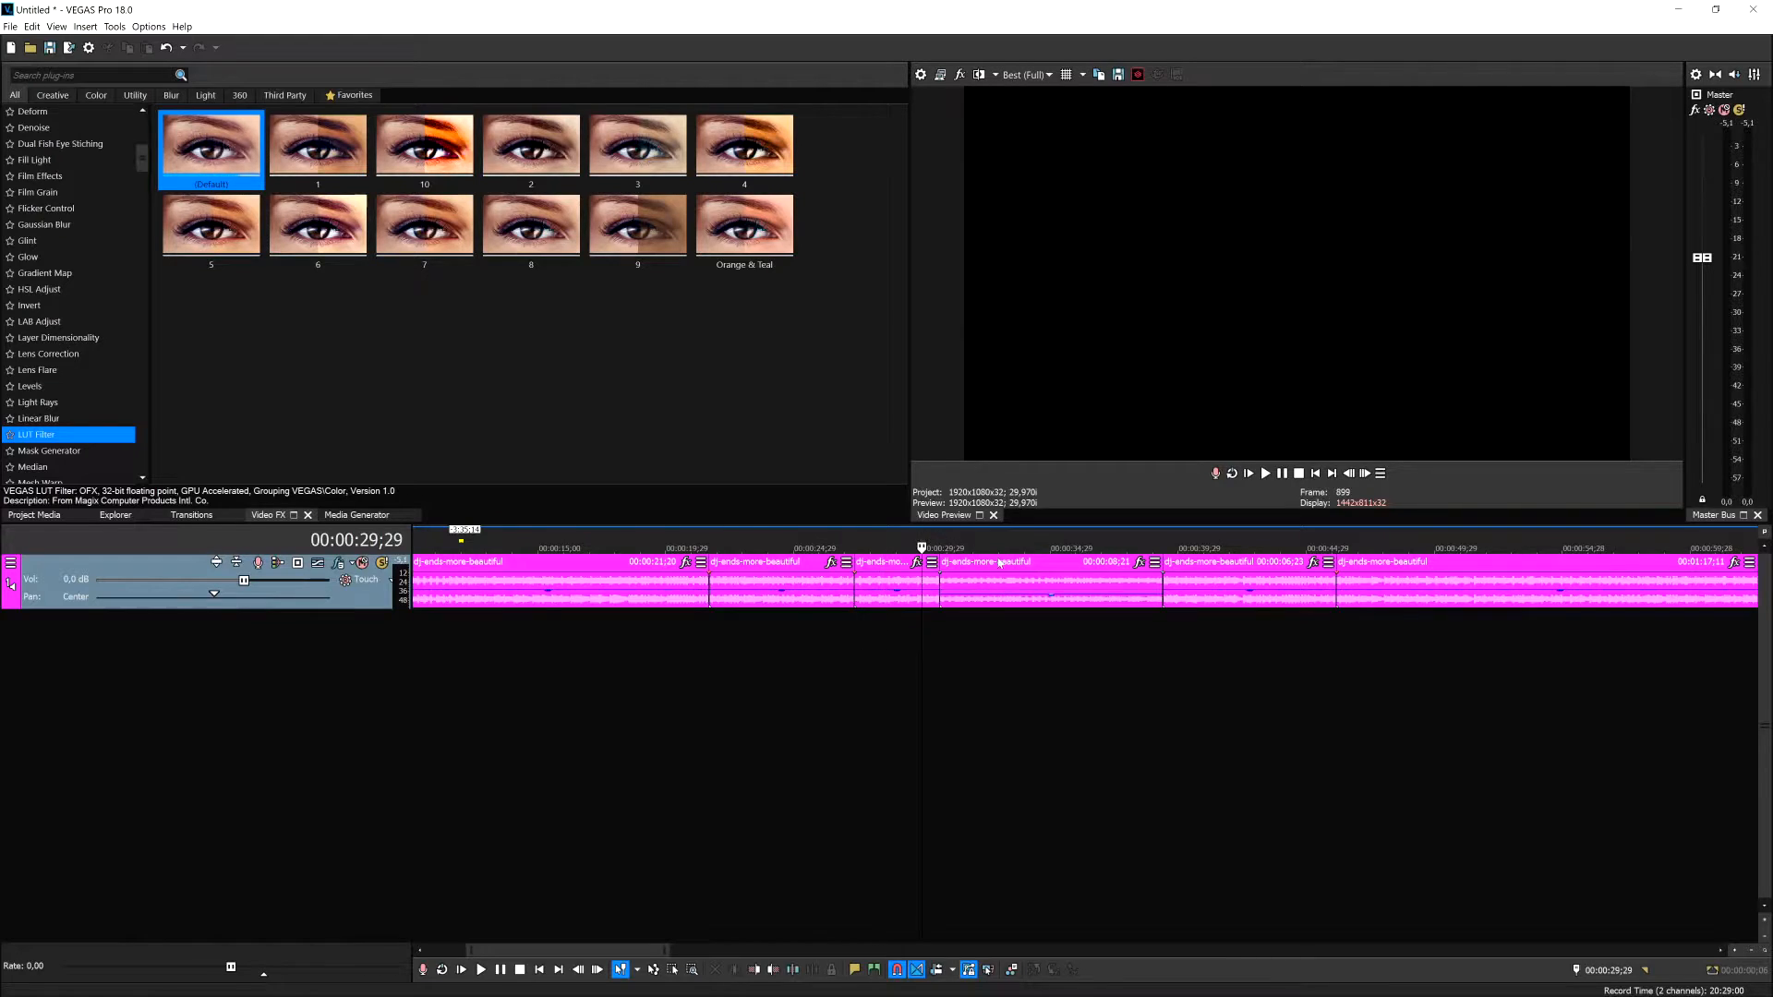
{"action": "scroll", "coordinate": [971, 582], "scroll_direction": "up", "scroll_amount": 3}
{"action": "left_click", "coordinate": [1077, 599]}
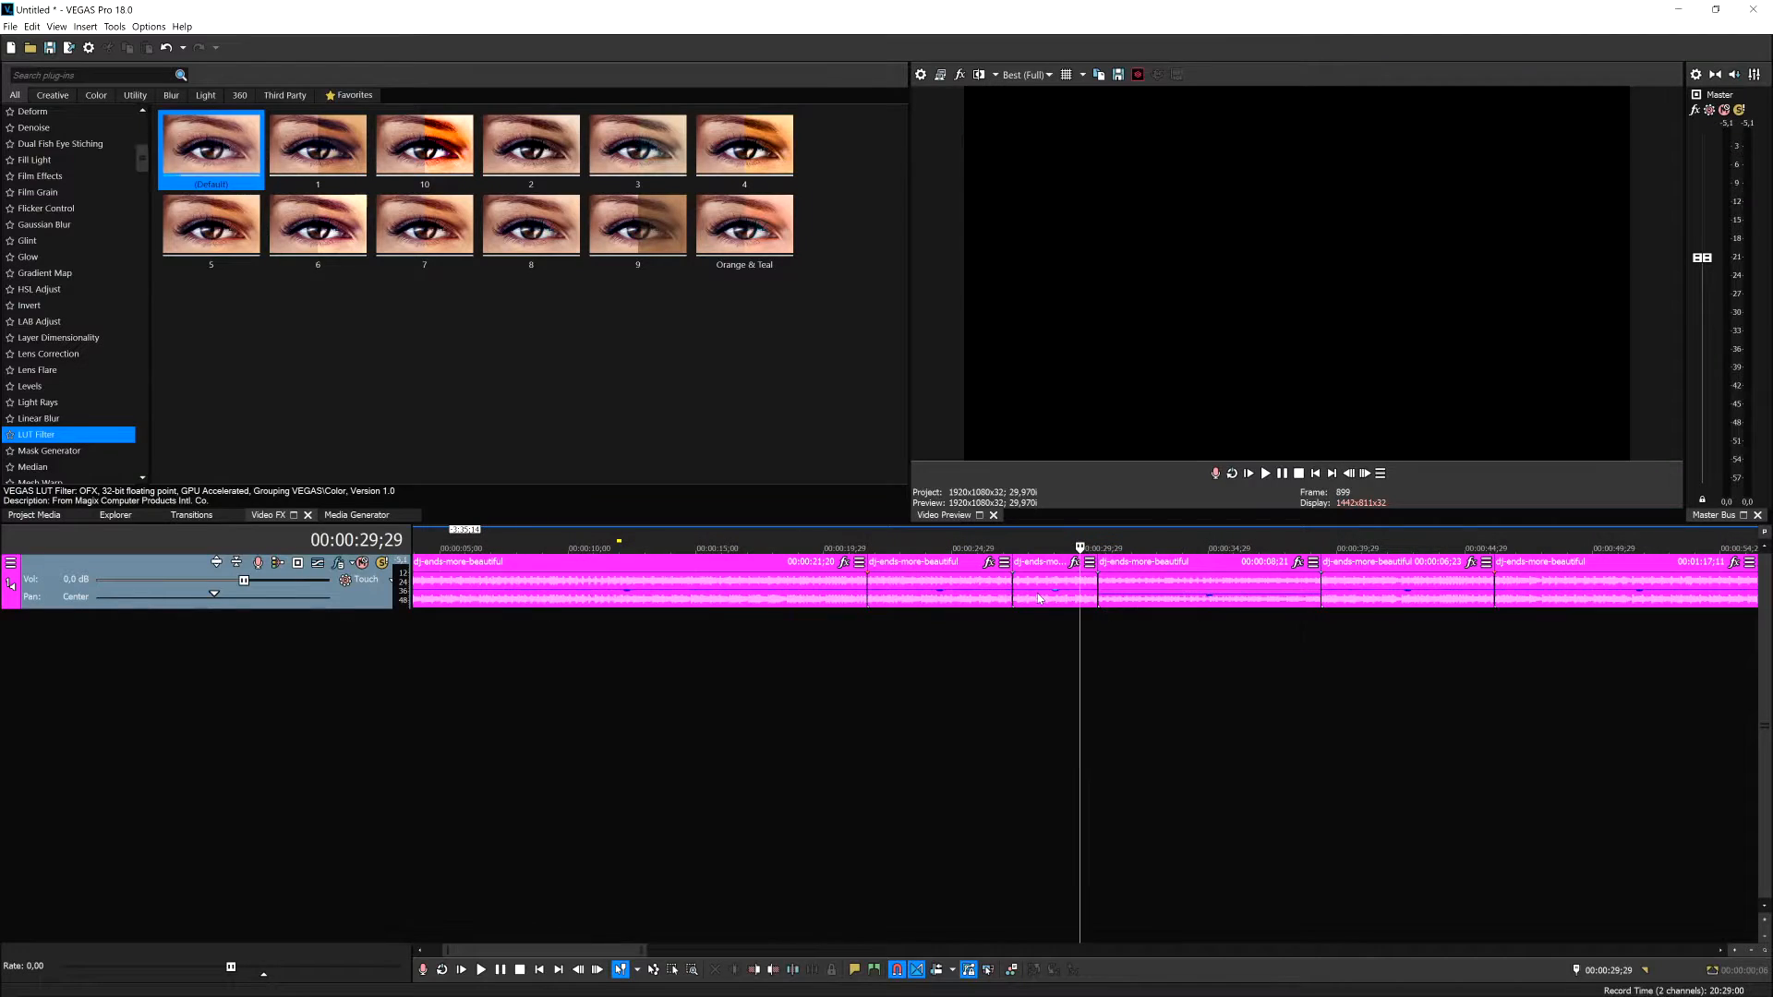
{"action": "key", "text": "Delete"}
{"action": "key", "text": "Delete"}
{"action": "key", "text": "Delete"}
Undo the remaining splits so the song is one event and zoom to show its whole length
{"action": "key", "text": "ctrl+z"}
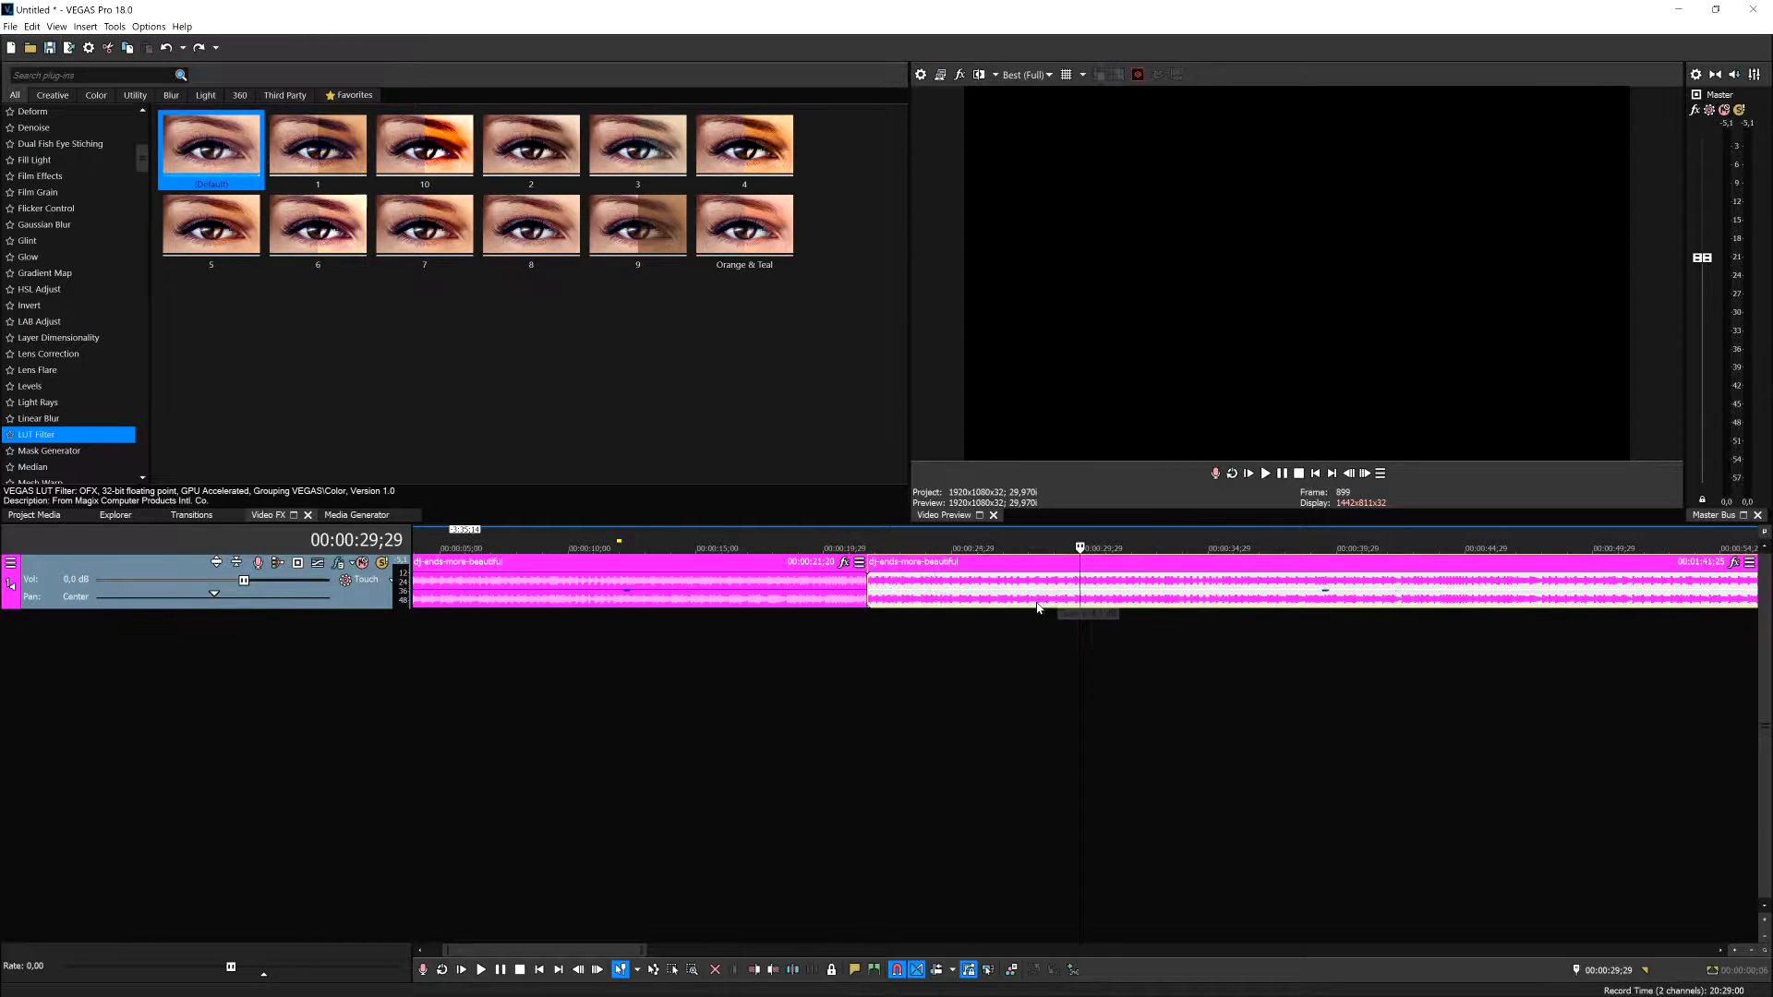
{"action": "key", "text": "ctrl+z"}
{"action": "left_click", "coordinate": [925, 589]}
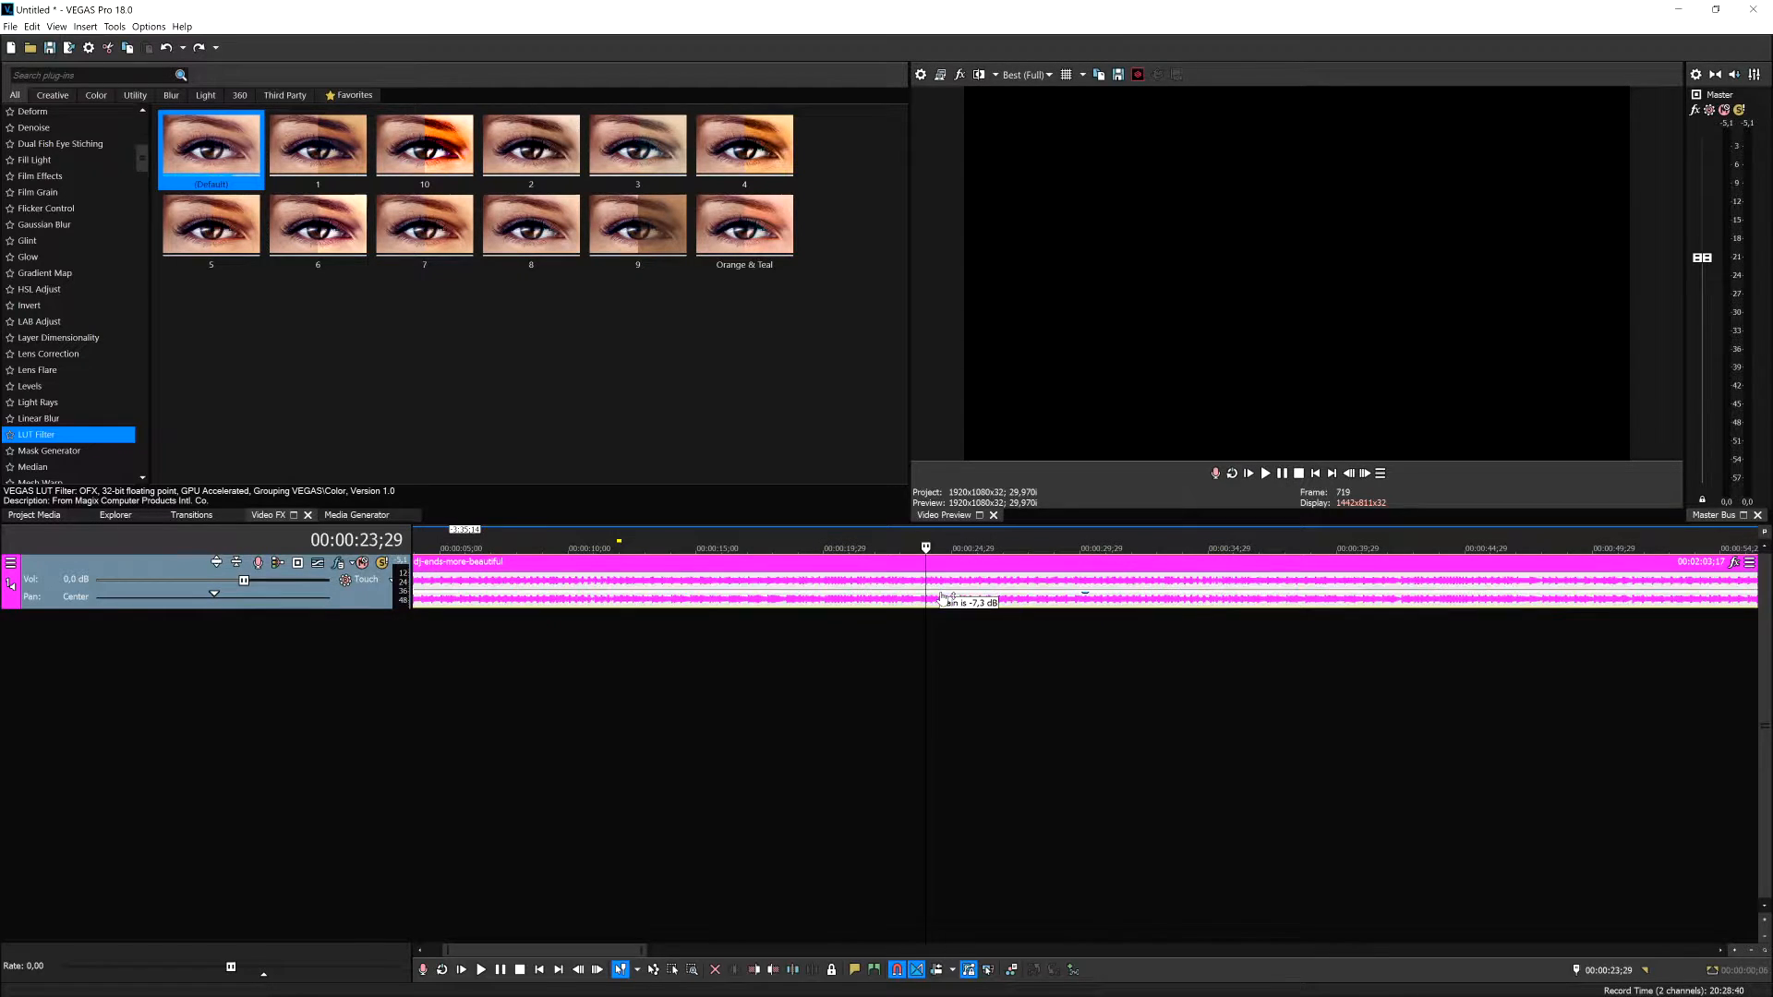
{"action": "key", "text": "Down"}
{"action": "key", "text": "Down"}
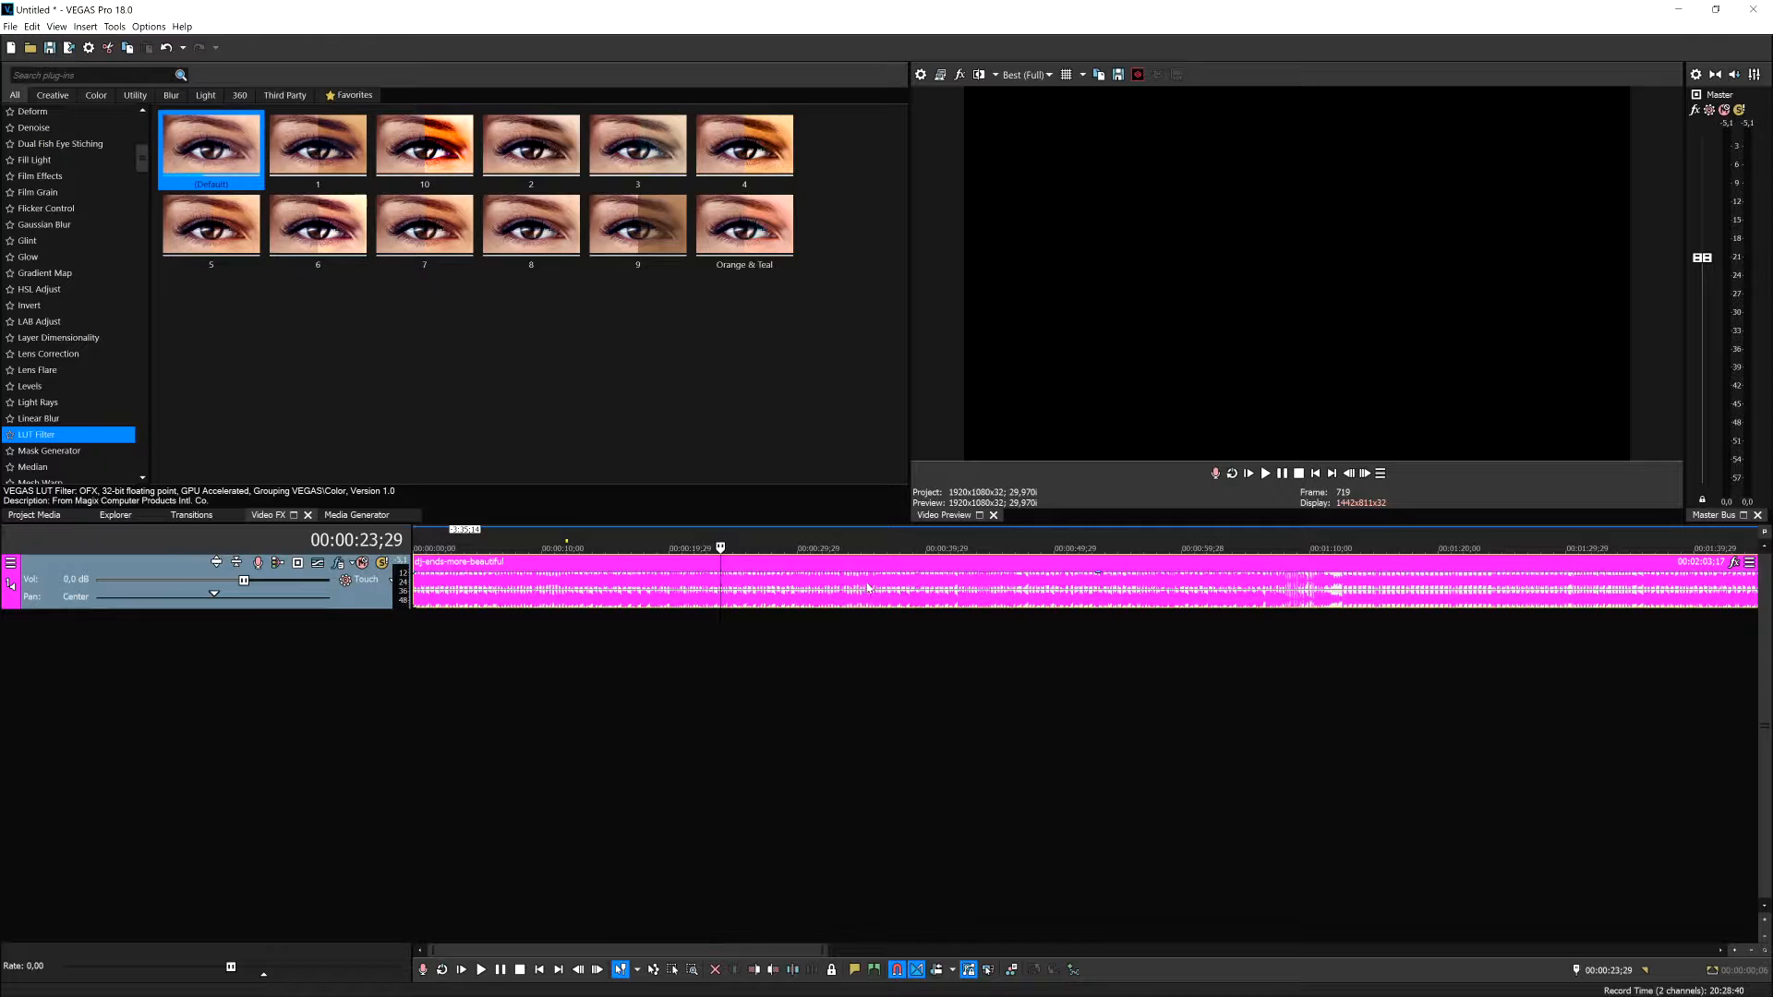
{"action": "key", "text": "Down"}
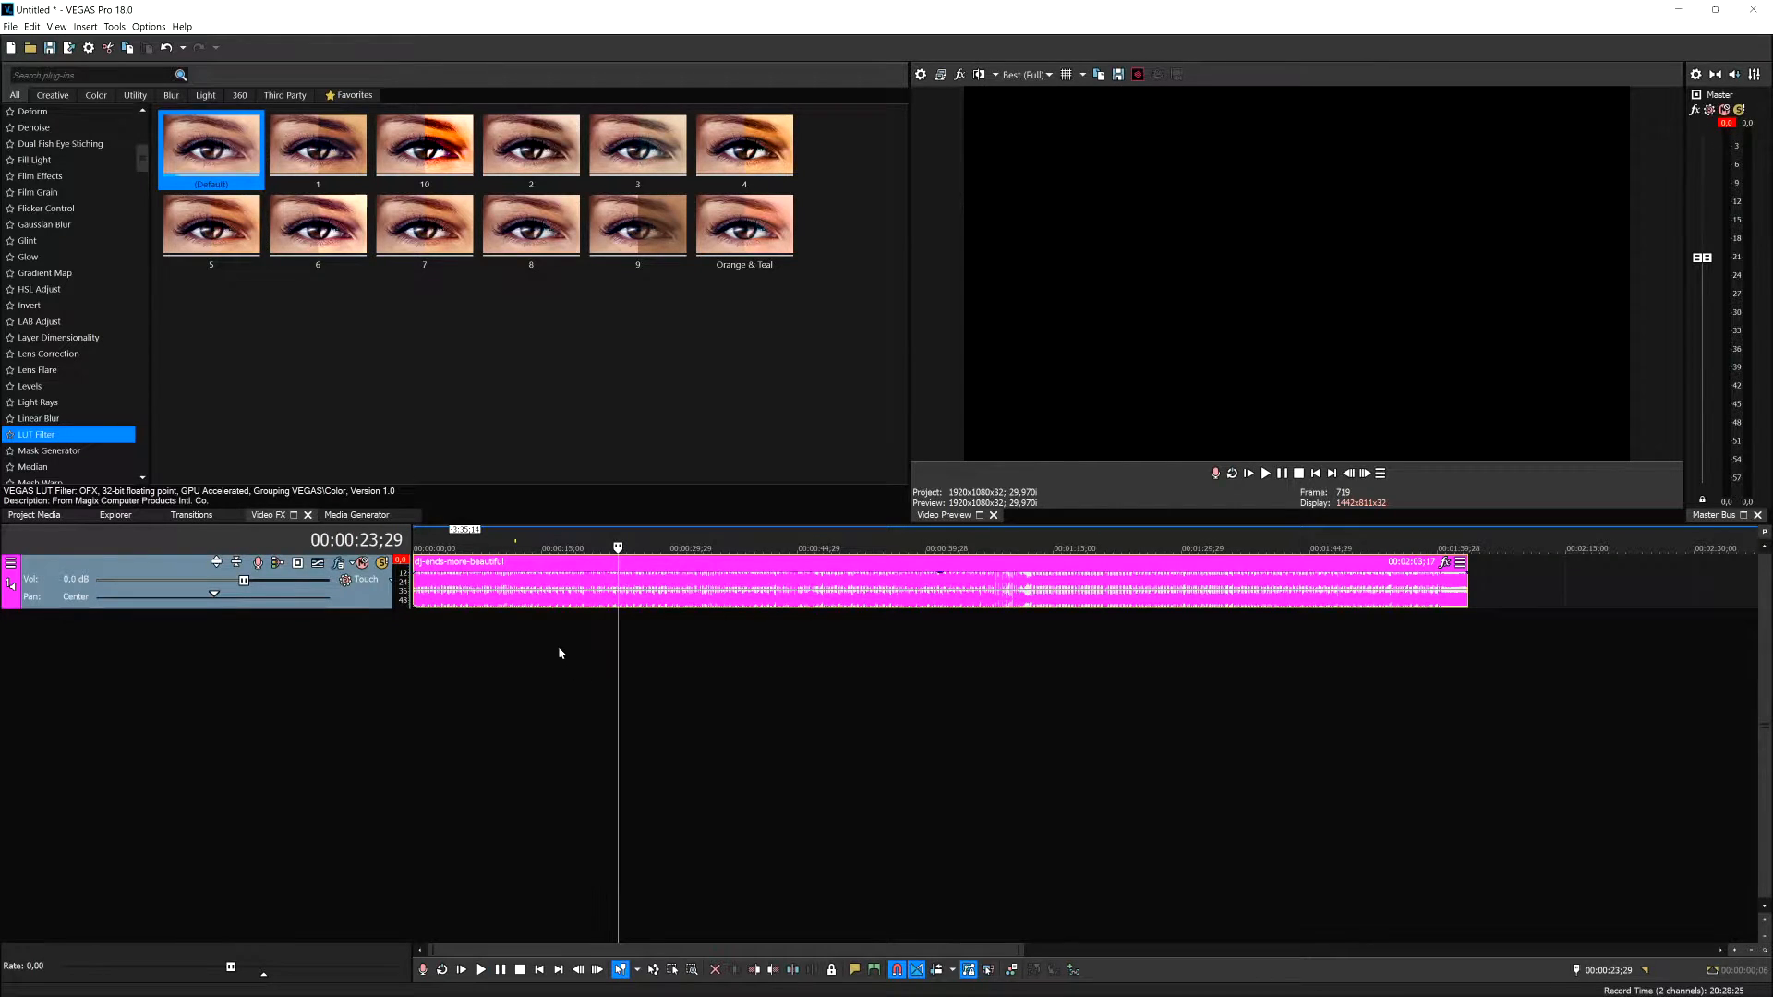
{"action": "key", "text": "Up"}
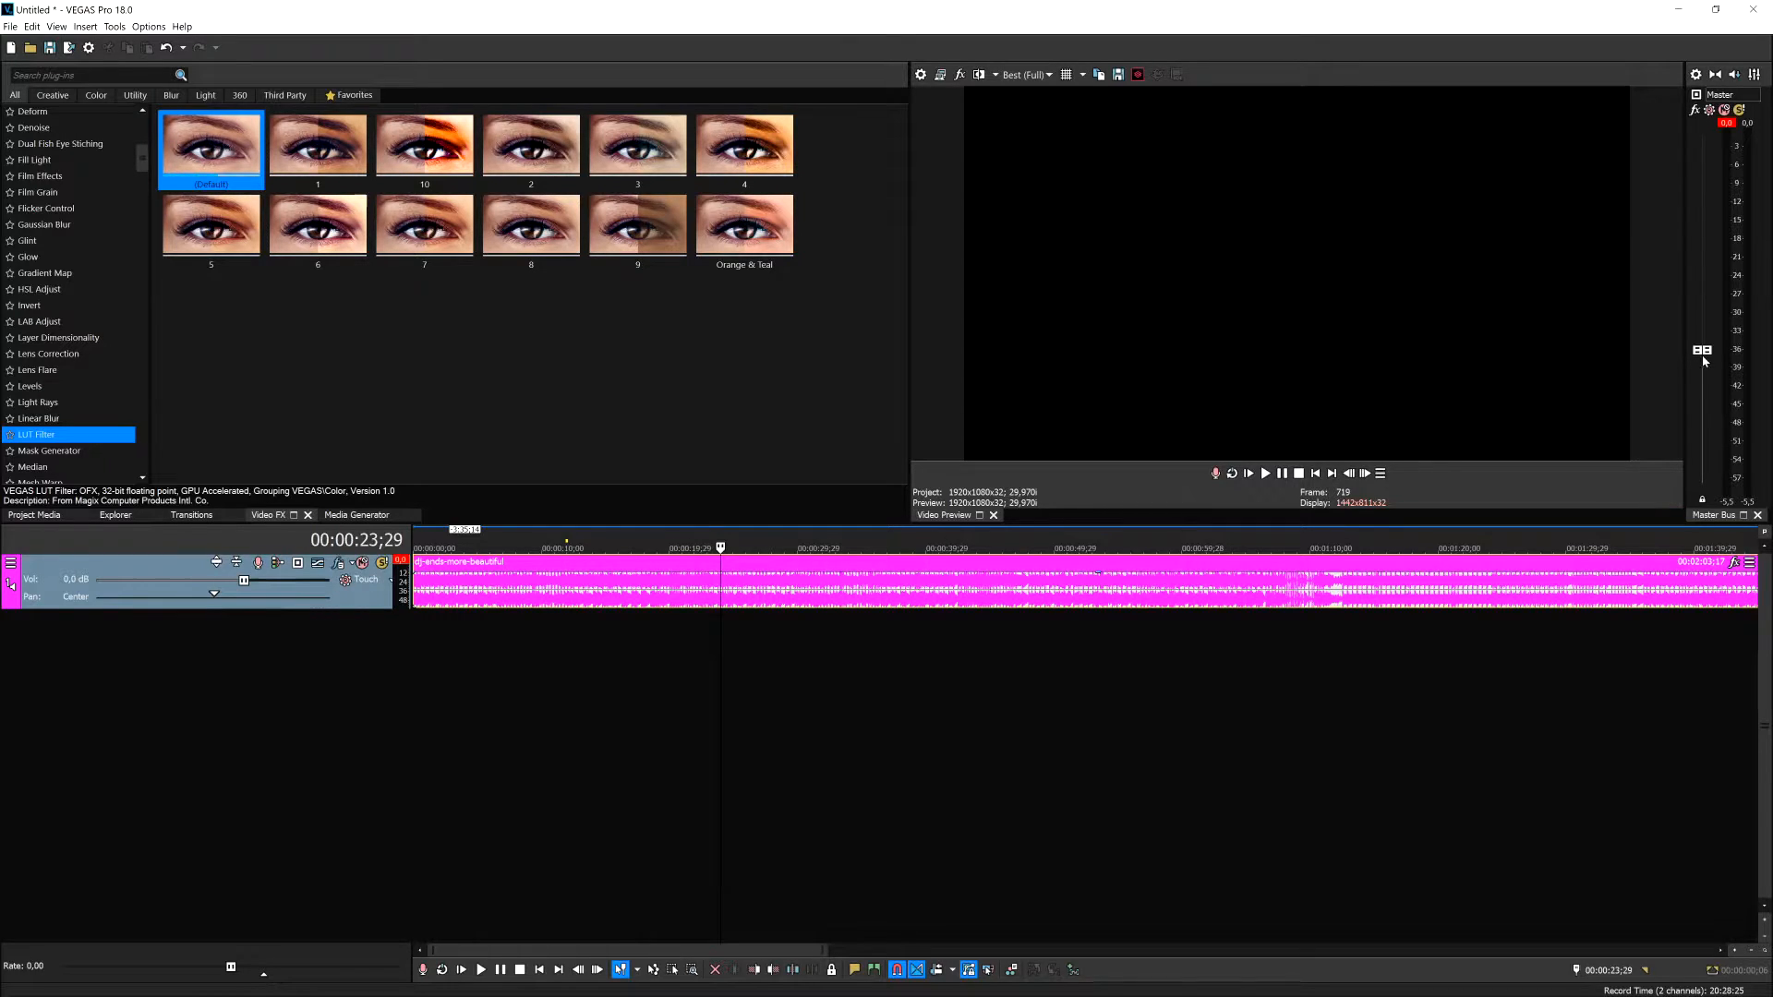
Turn the Master Bus fader down to about -5,5 dB
{"action": "left_click_drag", "start_coordinate": [1704, 355], "coordinate": [1706, 366]}
Raise the master back near -1,2 dB, set track volume to -6,1 dB, lower event gain and play
{"action": "left_click_drag", "start_coordinate": [1704, 363], "coordinate": [1706, 302]}
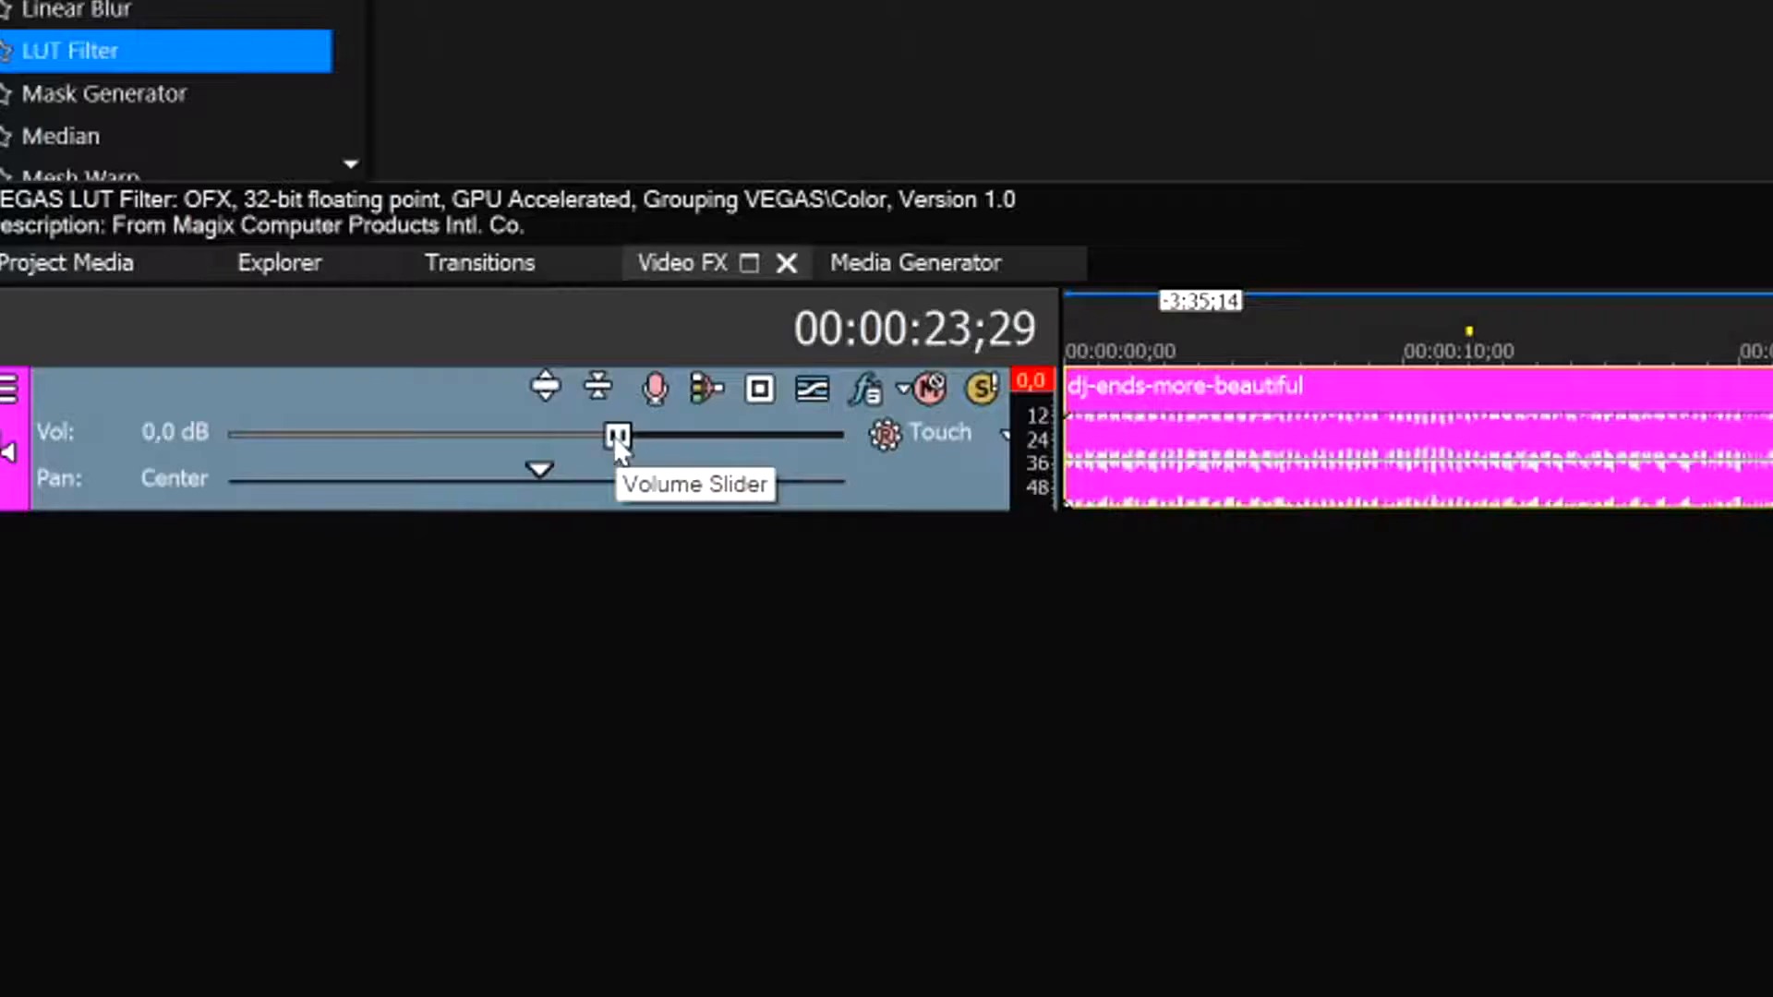
{"action": "left_click_drag", "start_coordinate": [620, 438], "coordinate": [563, 438]}
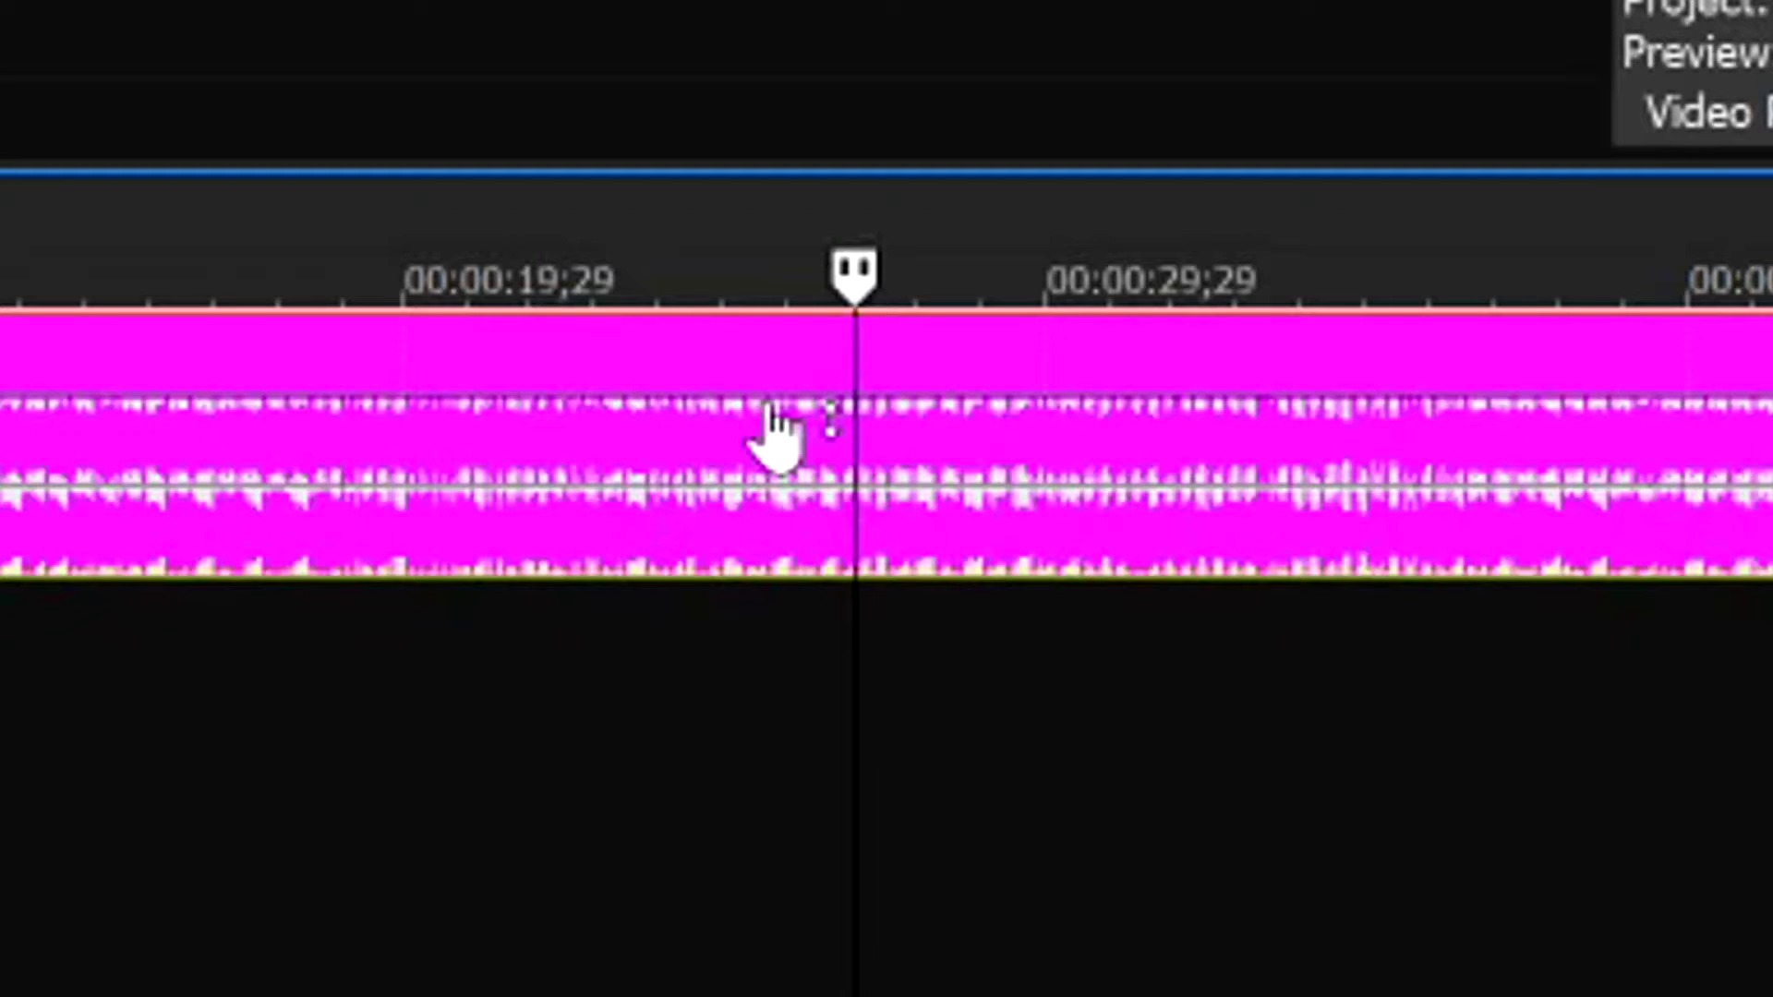
{"action": "mouse_move", "coordinate": [755, 571]}
{"action": "left_mouse_down"}
{"action": "mouse_move", "coordinate": [713, 599]}
{"action": "mouse_move", "coordinate": [792, 526]}
{"action": "left_mouse_up"}
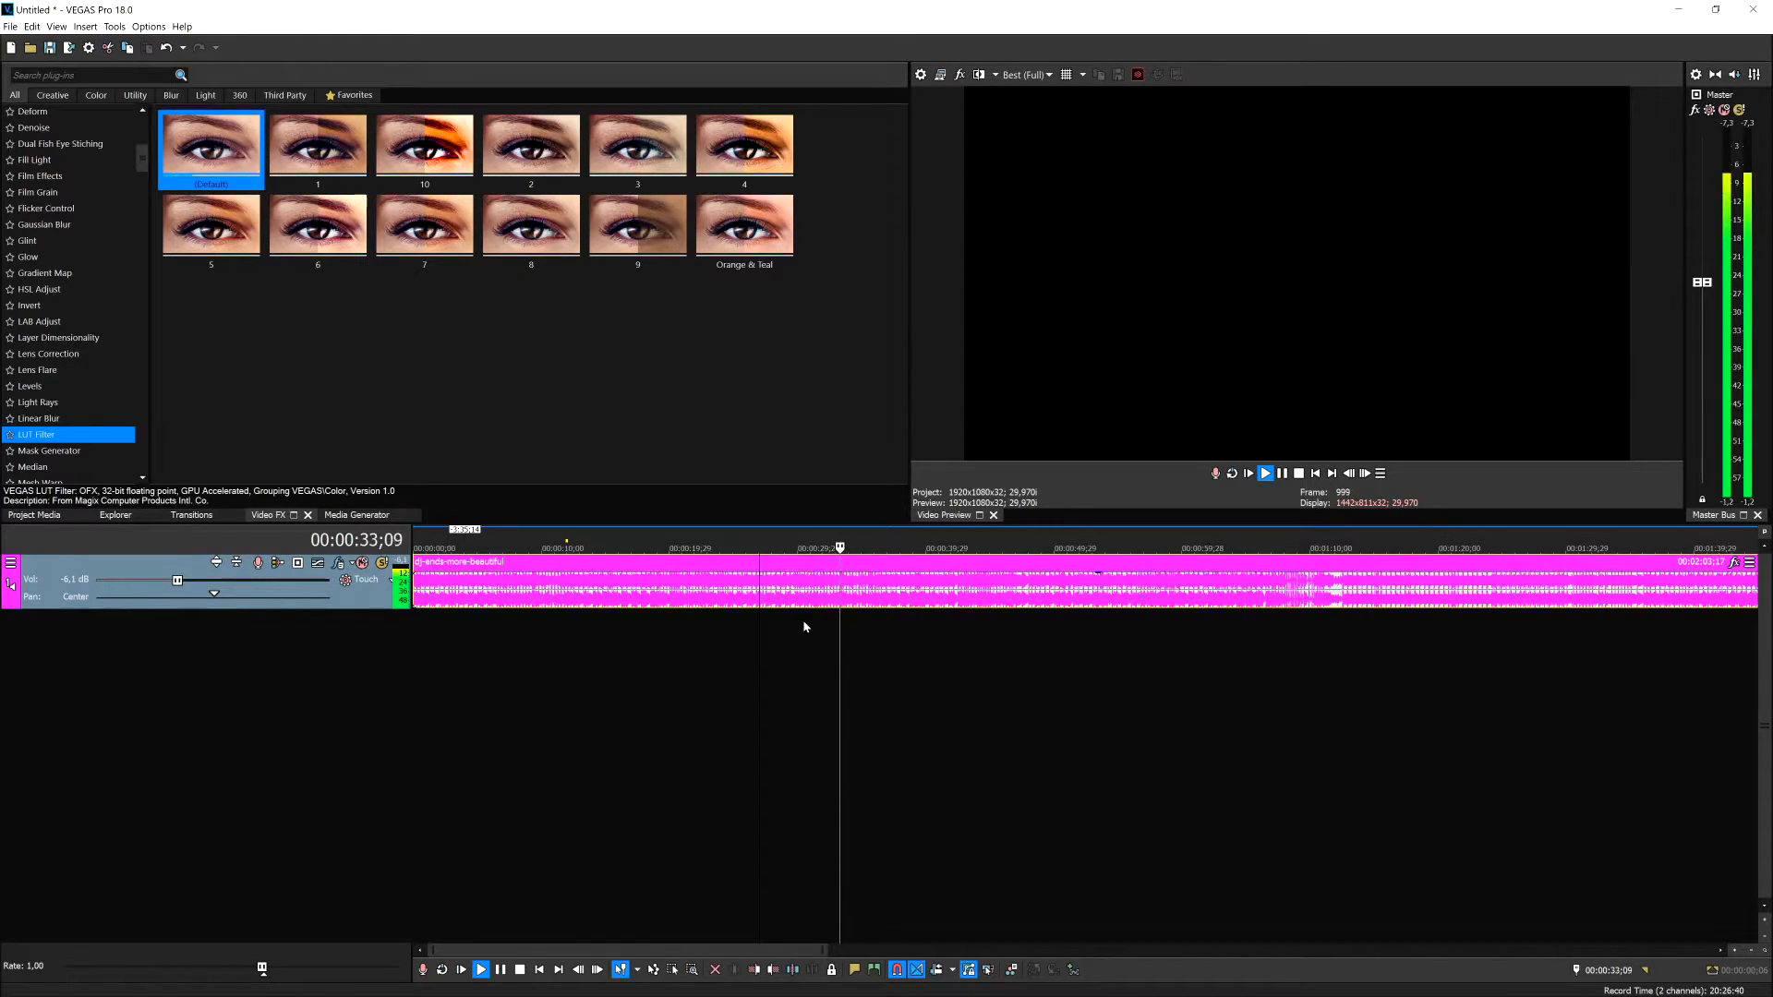
{"action": "key", "text": "space"}
Lower the song event's gain to about -2.1 dB and show options in the Project Media list
{"action": "left_click", "coordinate": [875, 595]}
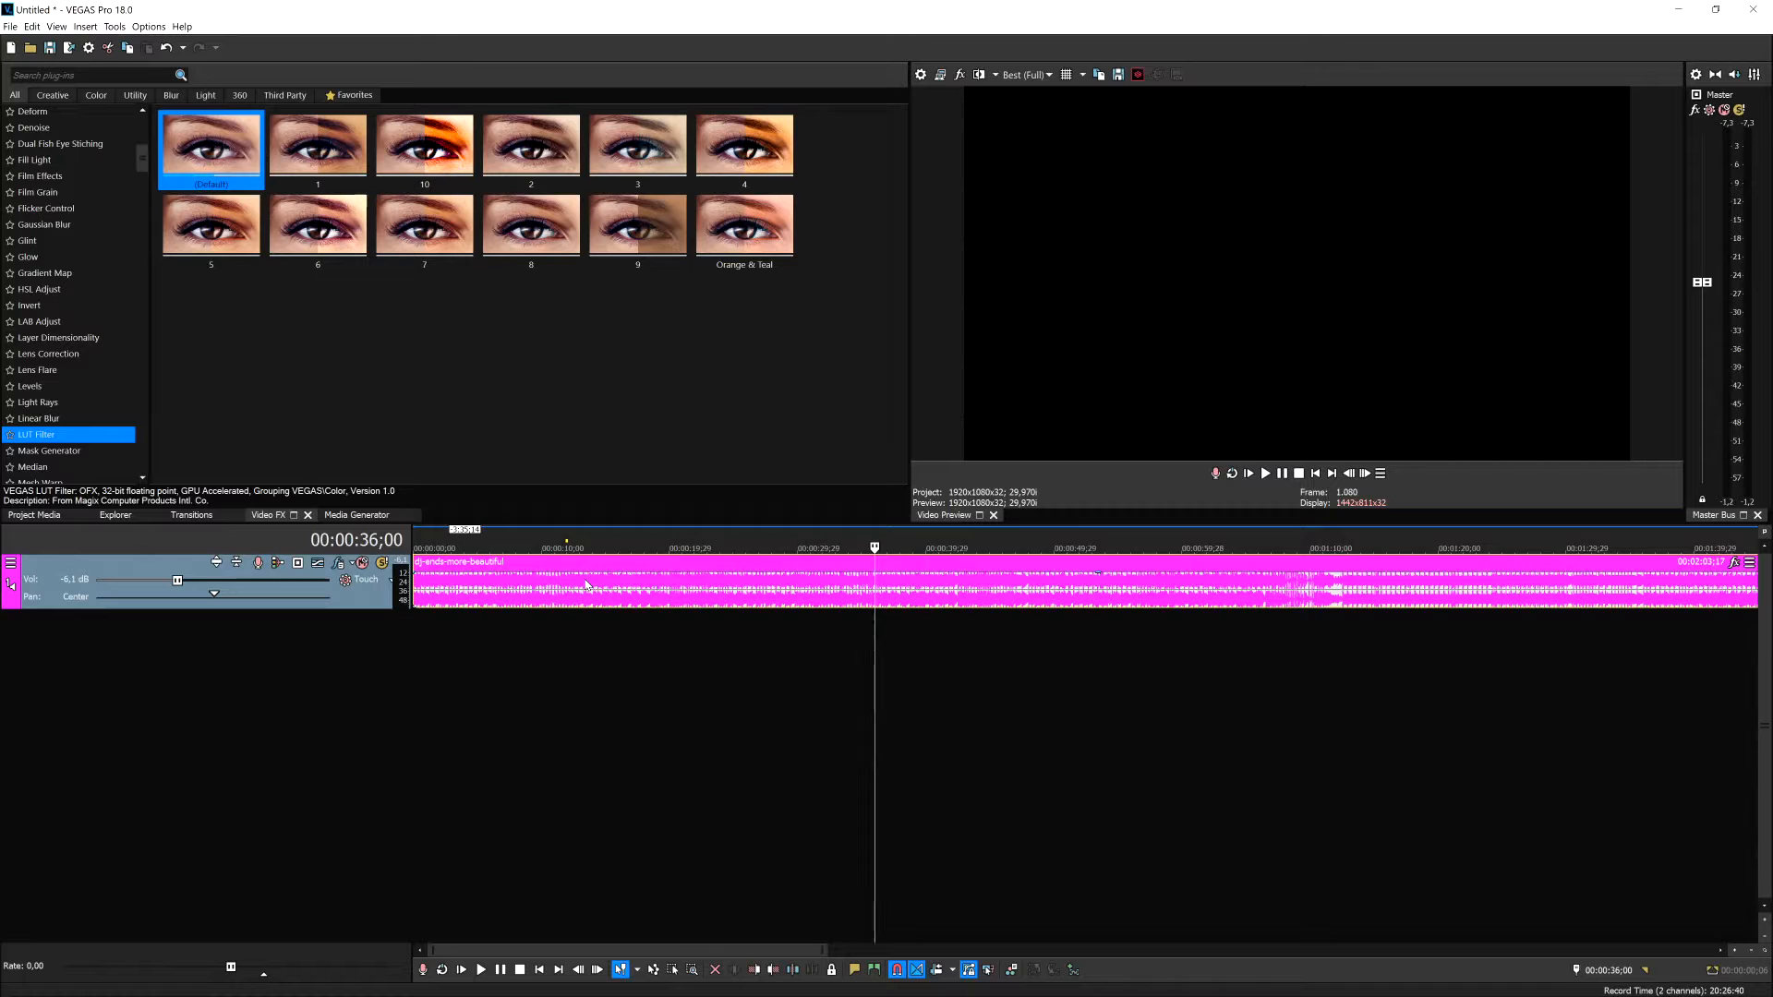
{"action": "left_click_drag", "start_coordinate": [852, 574], "coordinate": [874, 599]}
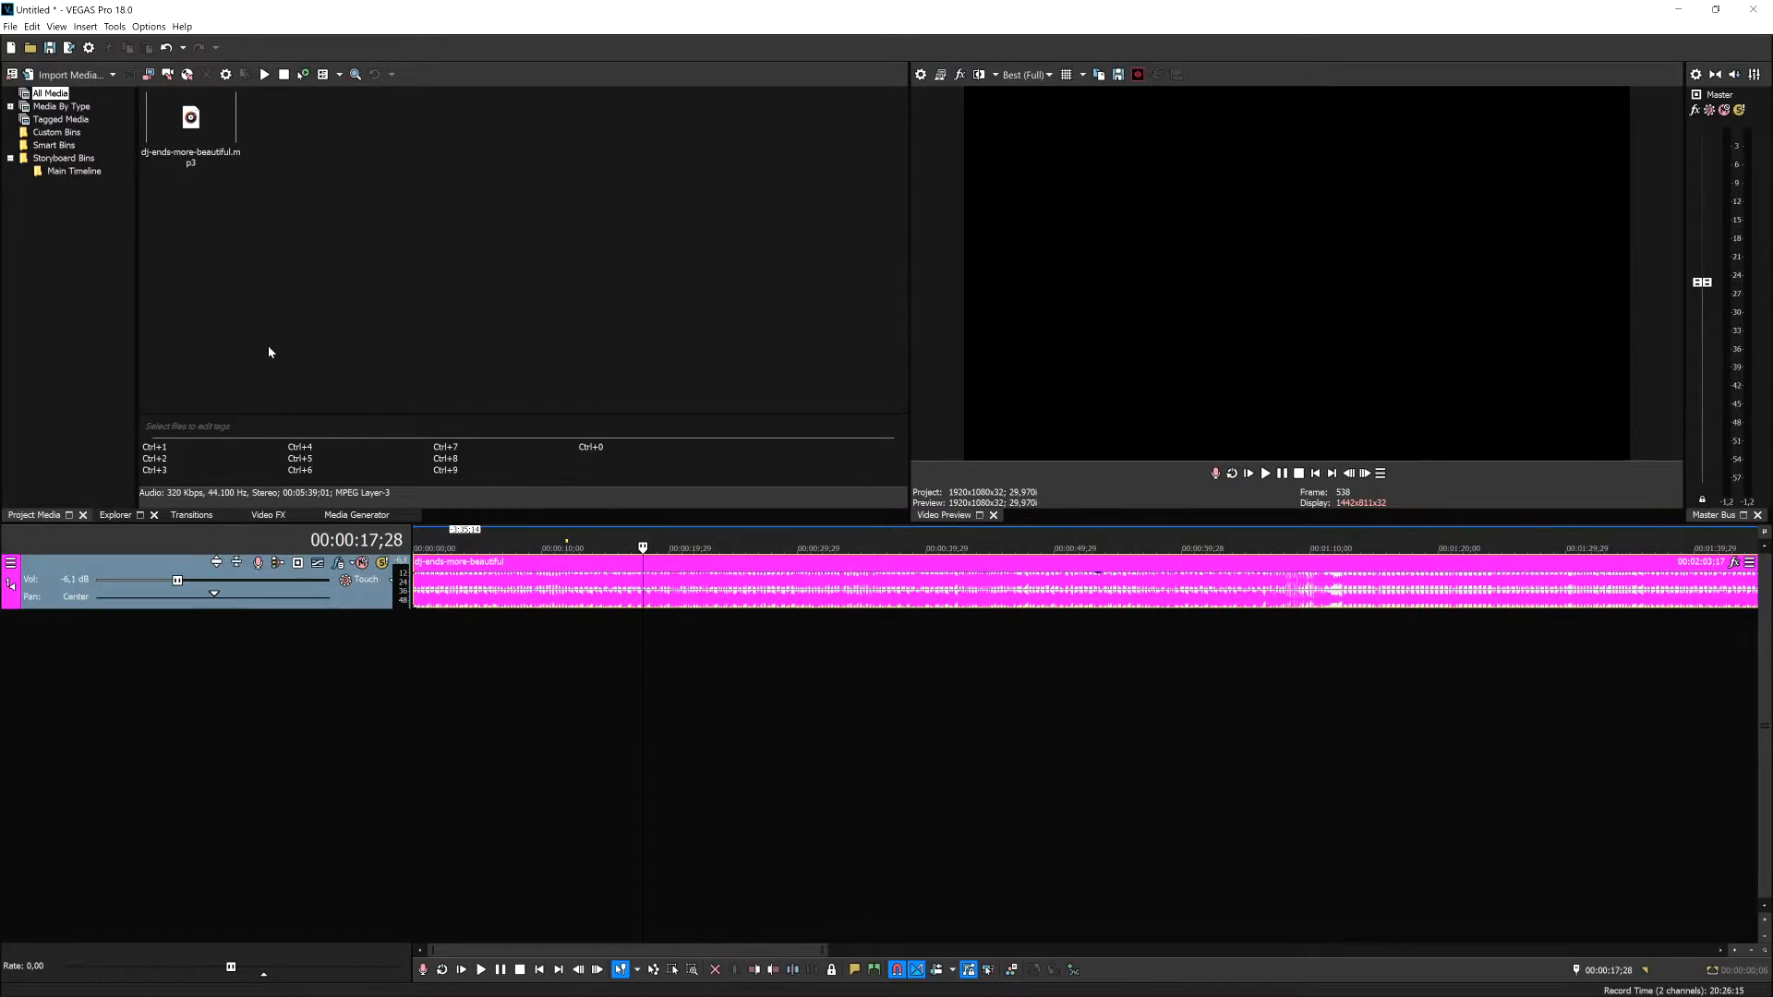
{"action": "right_click", "coordinate": [225, 350]}
{"action": "scroll", "coordinate": [696, 613], "scroll_direction": "down", "scroll_amount": 2}
{"action": "scroll", "coordinate": [646, 619], "scroll_direction": "up", "scroll_amount": 1}
{"action": "scroll", "coordinate": [646, 619], "scroll_direction": "down", "scroll_amount": 2}
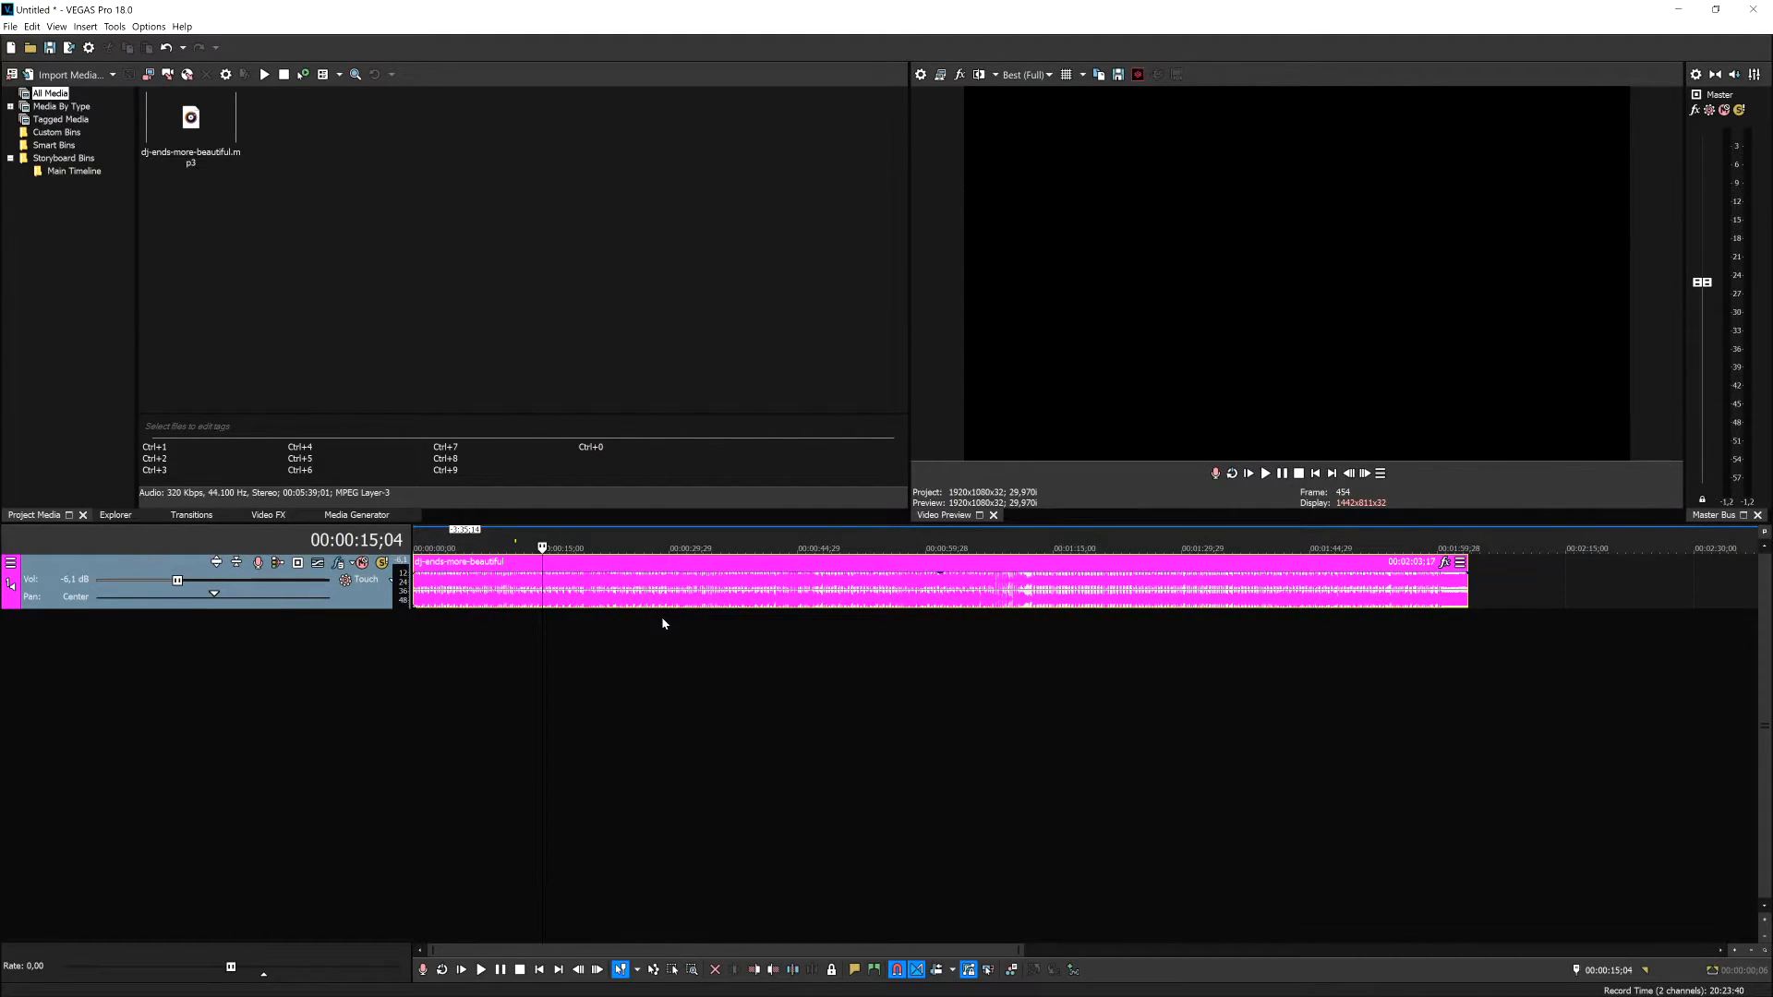
{"action": "left_click", "coordinate": [741, 664]}
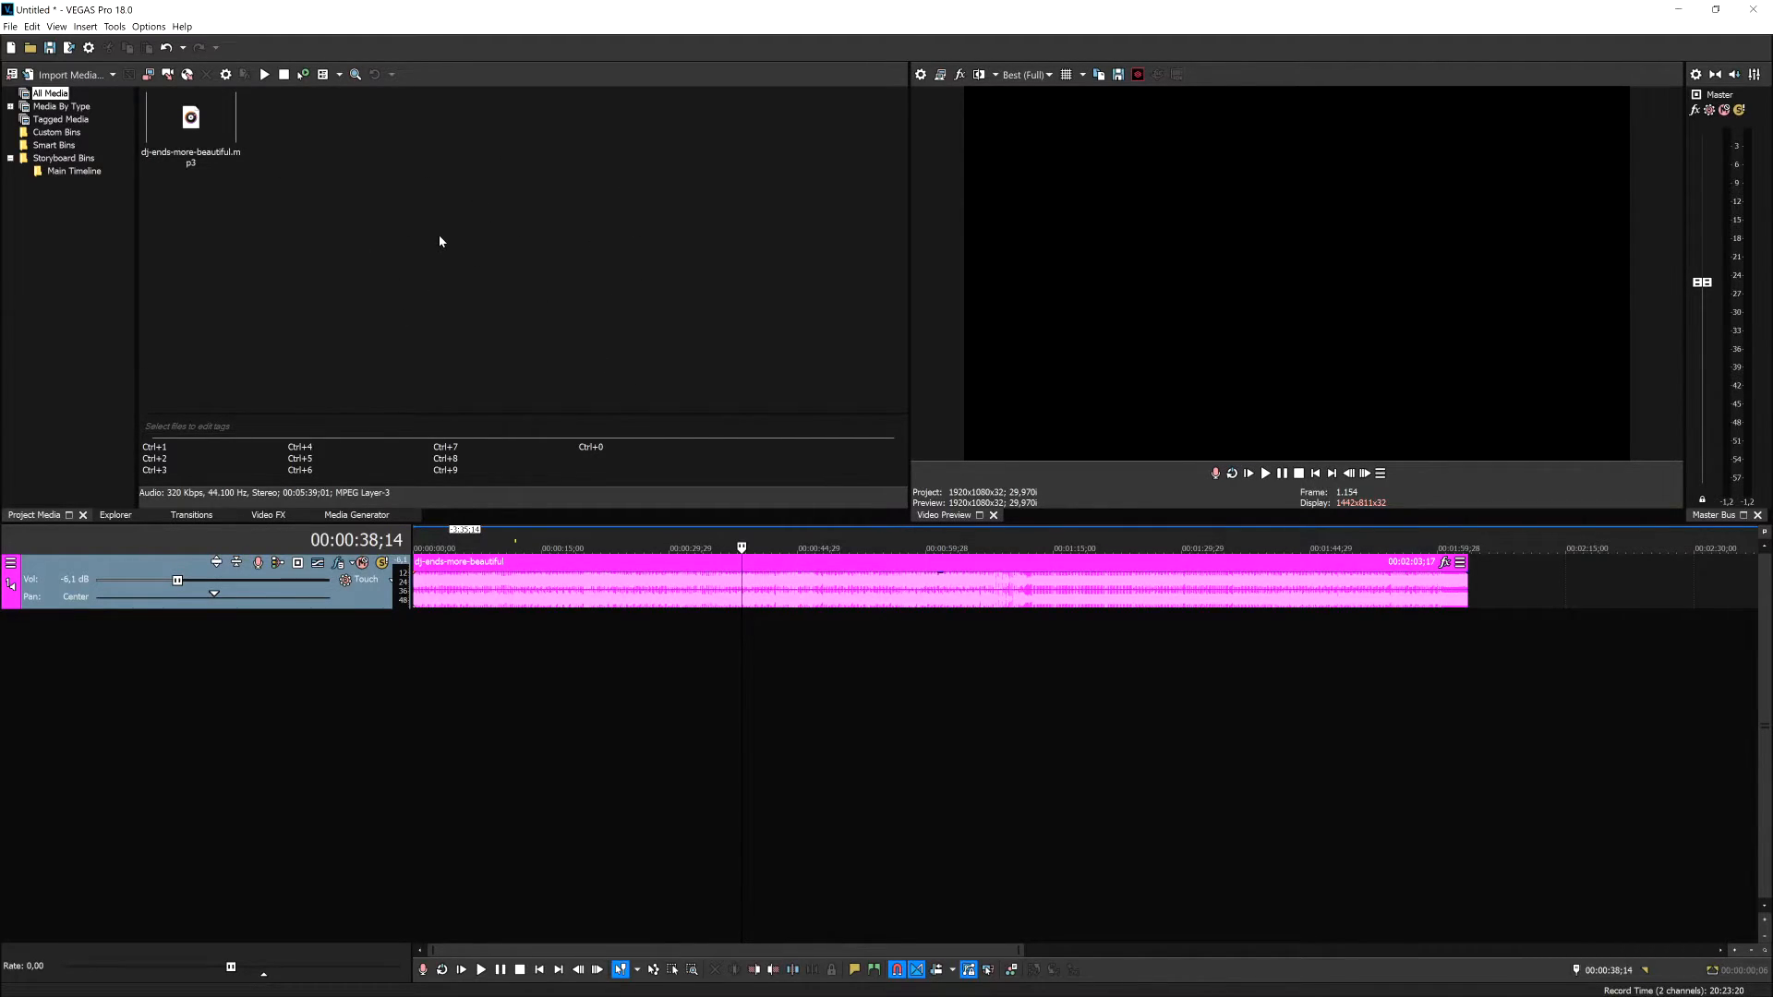
{"action": "left_click_drag", "start_coordinate": [439, 242], "coordinate": [603, 414]}
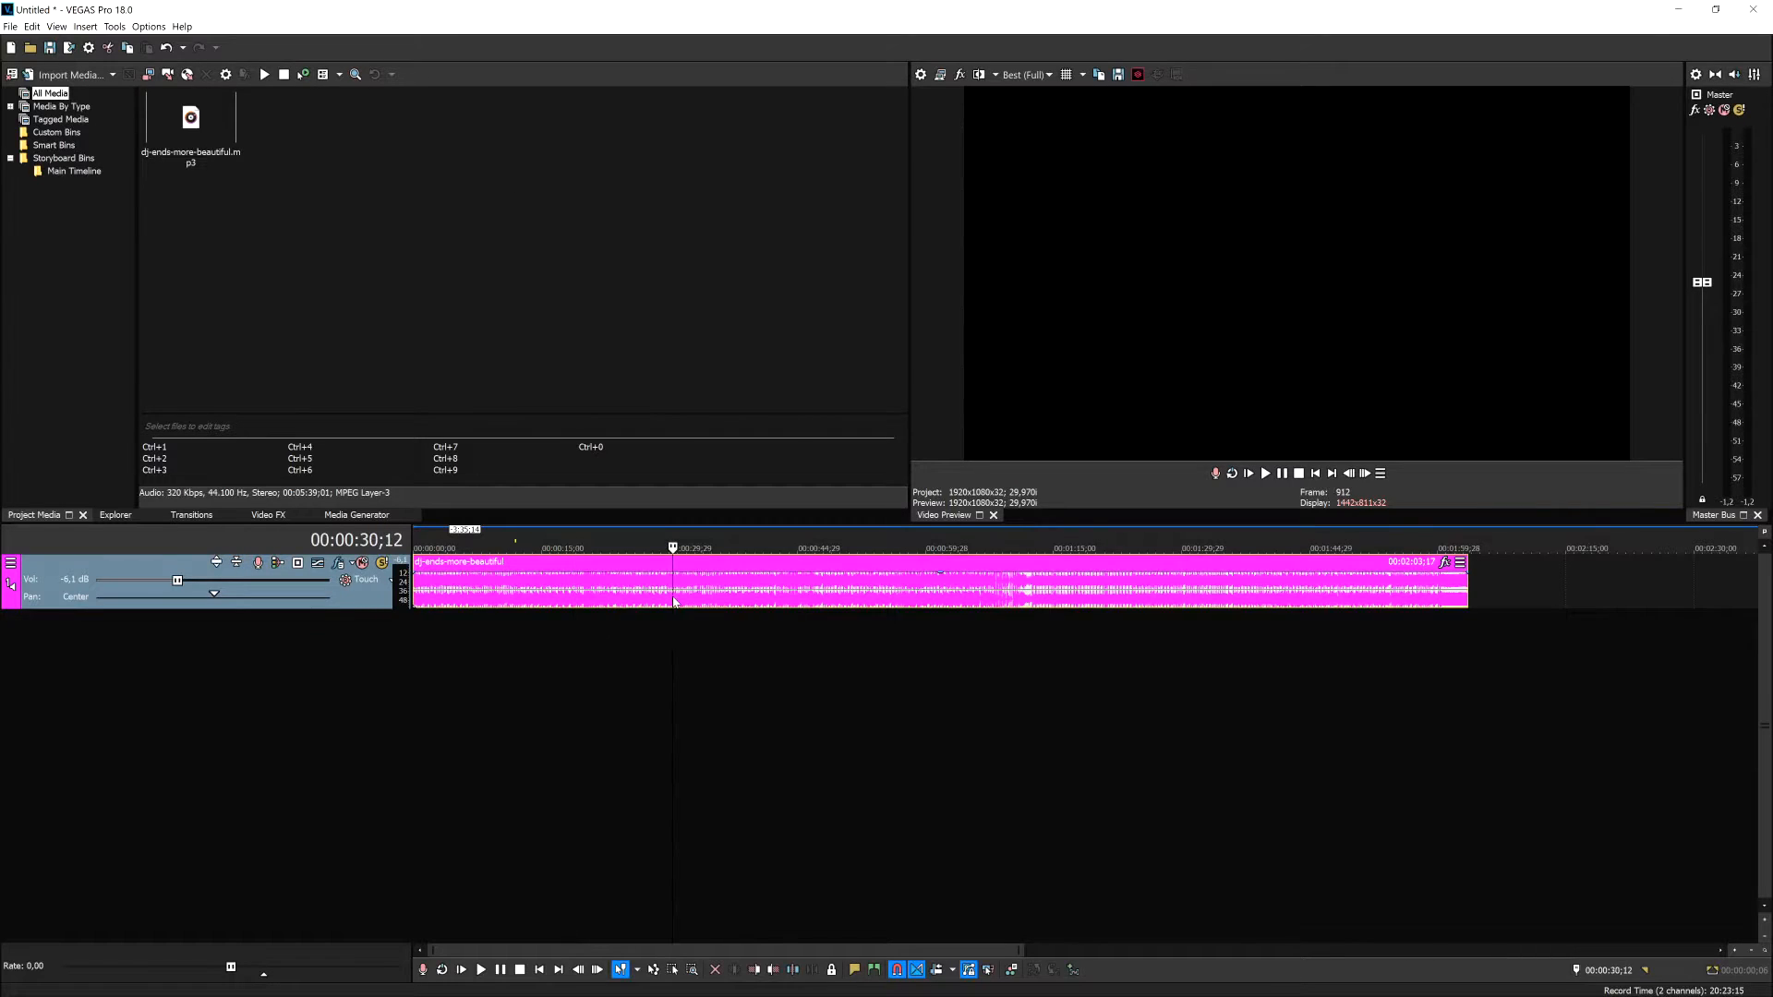
{"action": "left_click", "coordinate": [759, 589]}
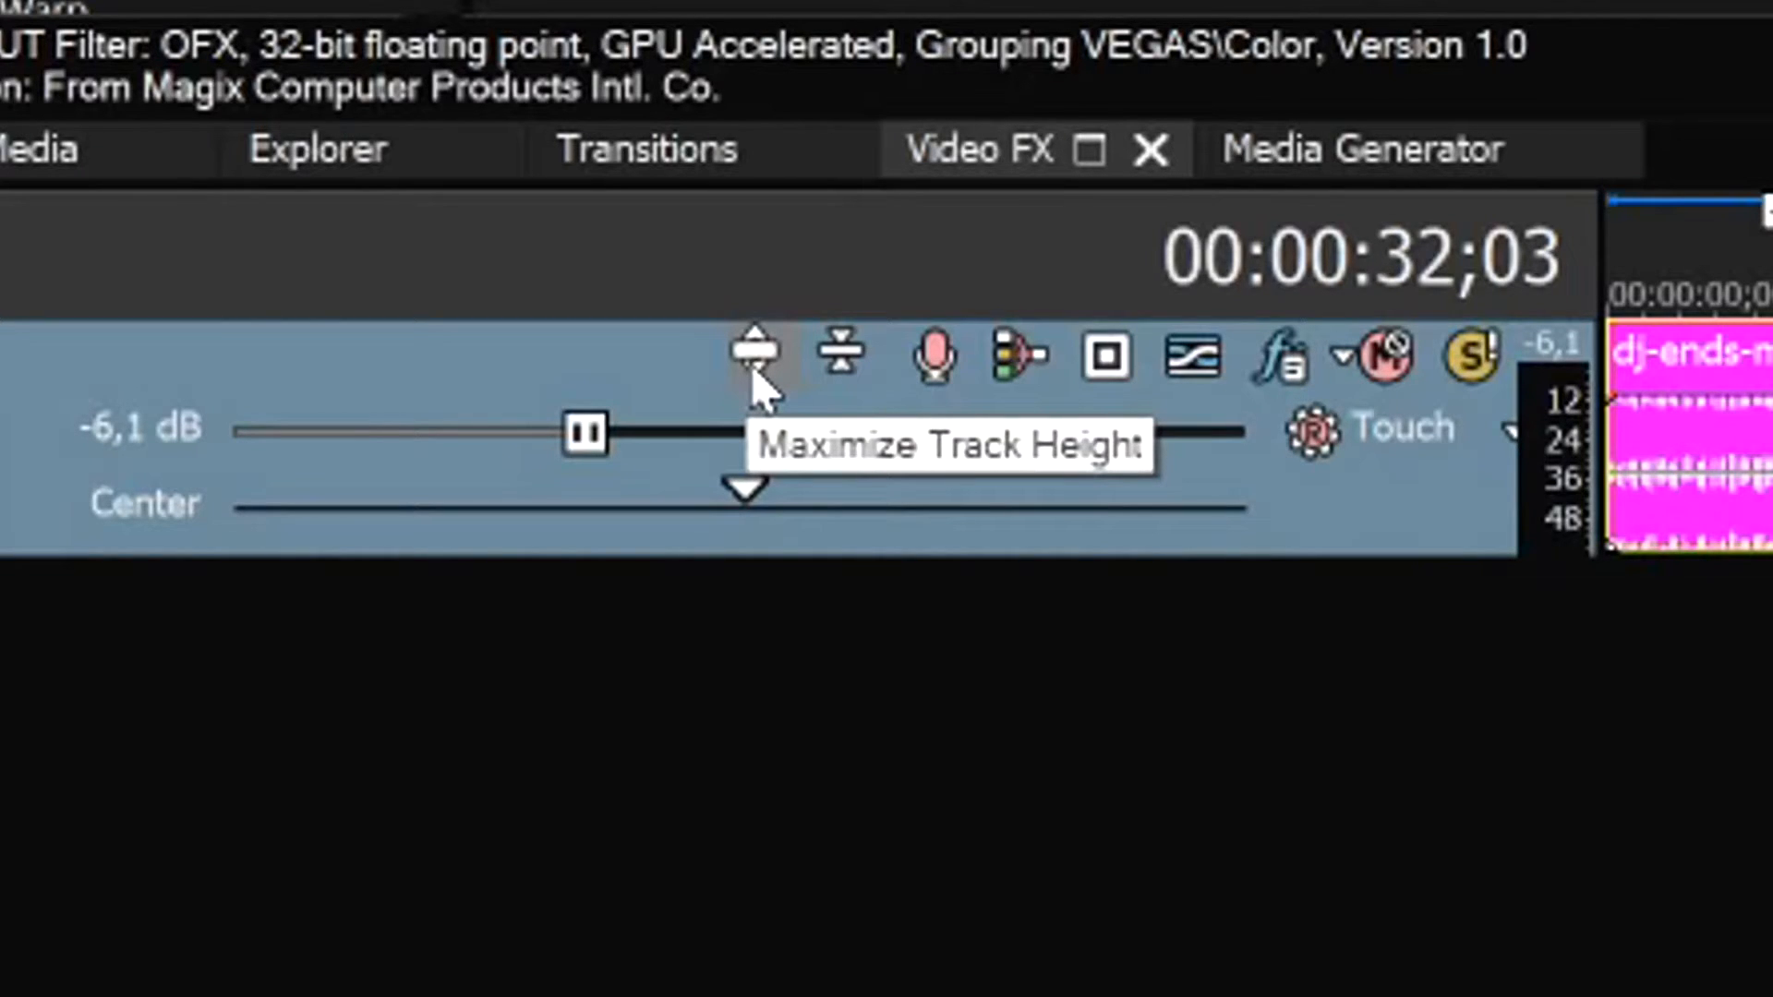
Expand the song track to full timeline height, fit the whole song and enlarge the timeline area
{"action": "left_click", "coordinate": [754, 363]}
{"action": "key", "text": "Down"}
{"action": "key", "text": "Down"}
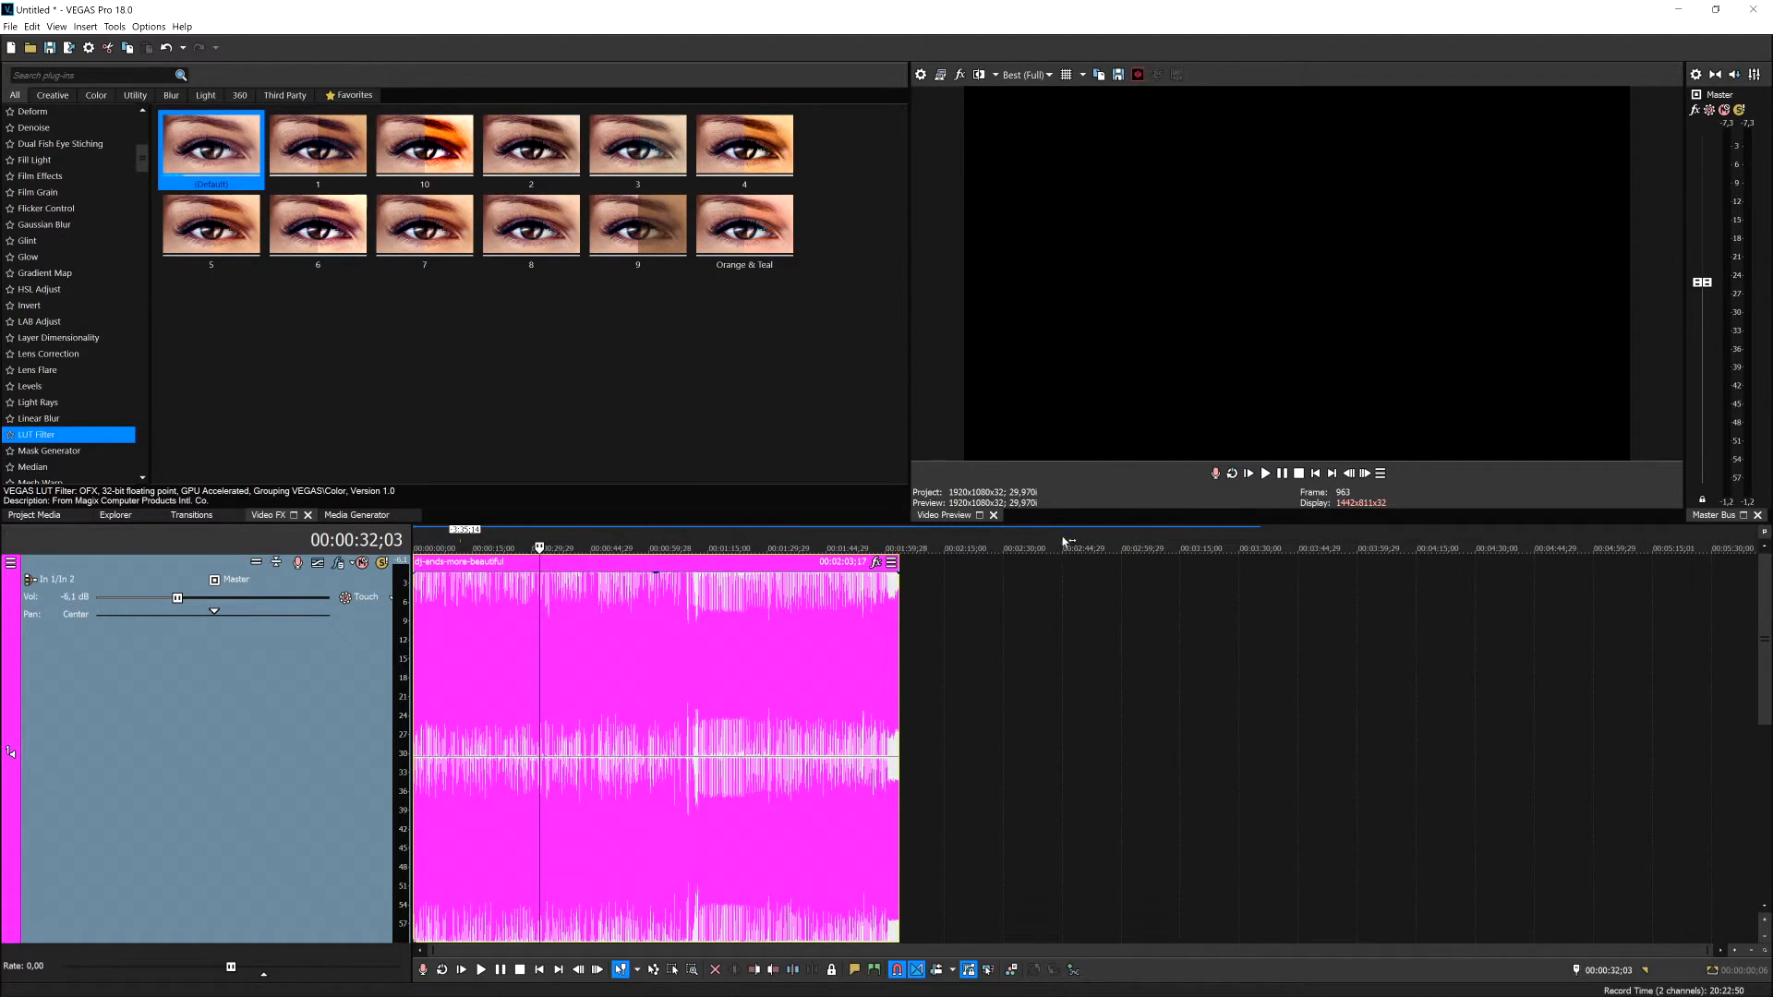
{"action": "left_click_drag", "start_coordinate": [1063, 524], "coordinate": [1063, 191]}
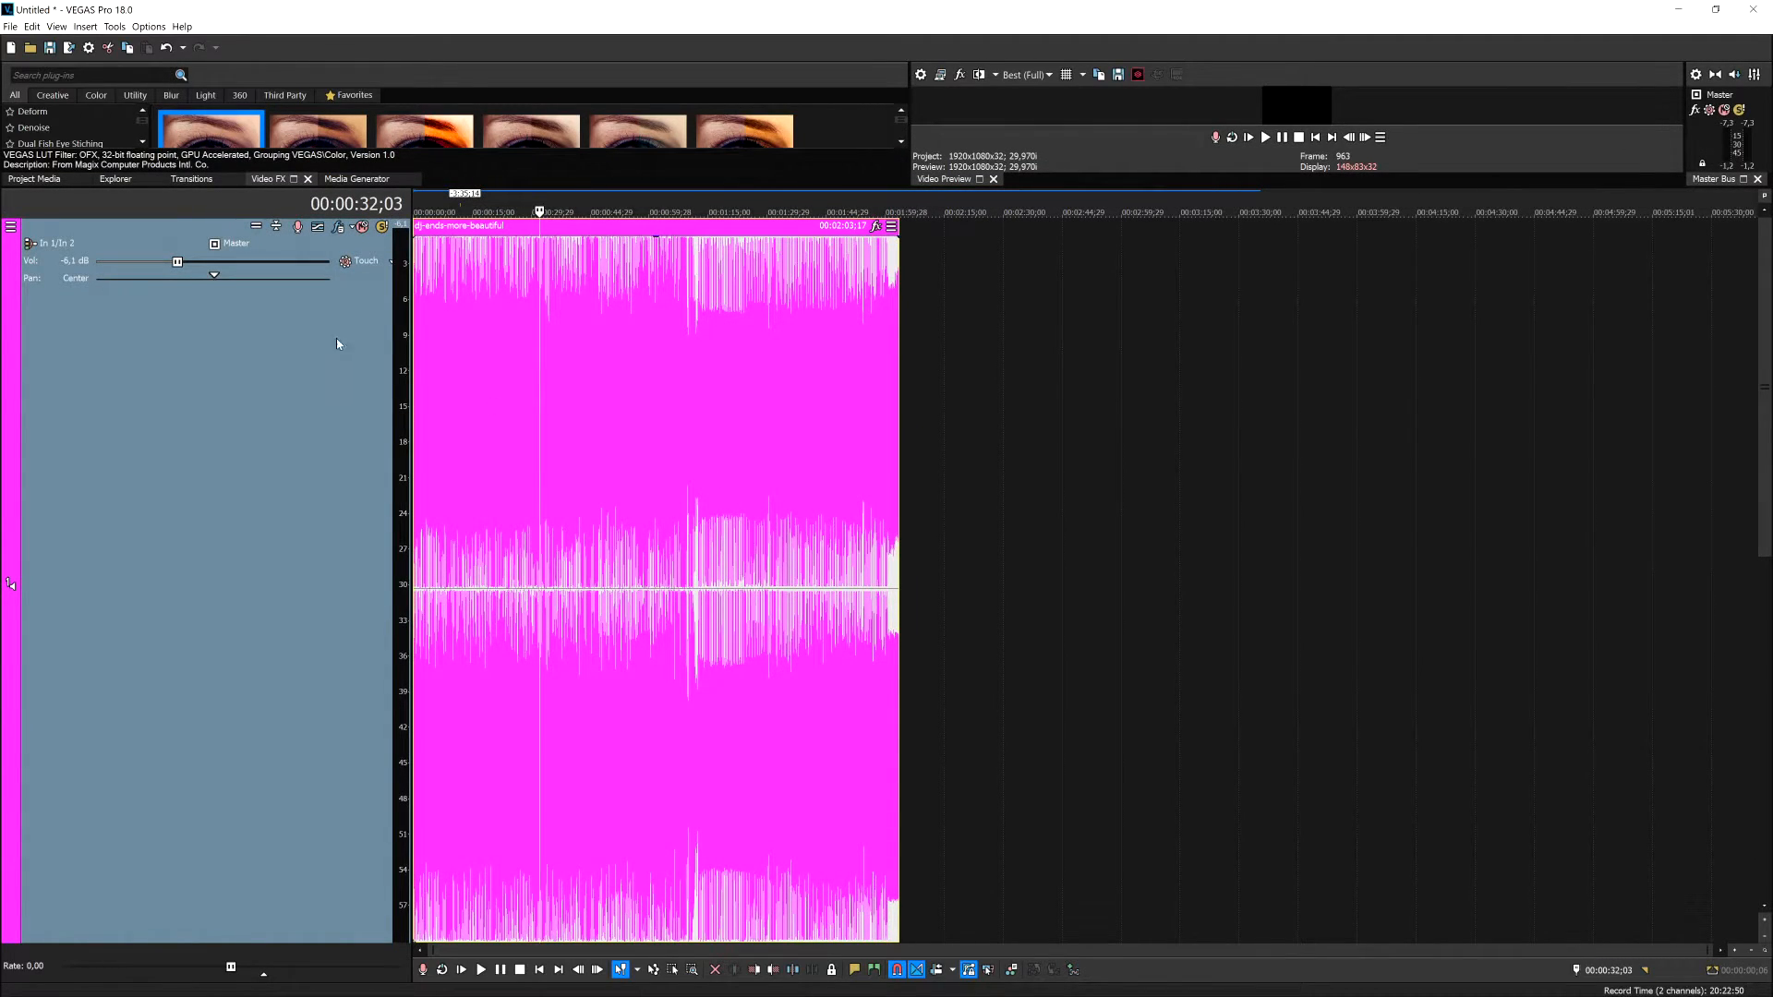
Place the playhead around 1:10 in the waveform and collapse the track to a thin strip
{"action": "left_click", "coordinate": [842, 361]}
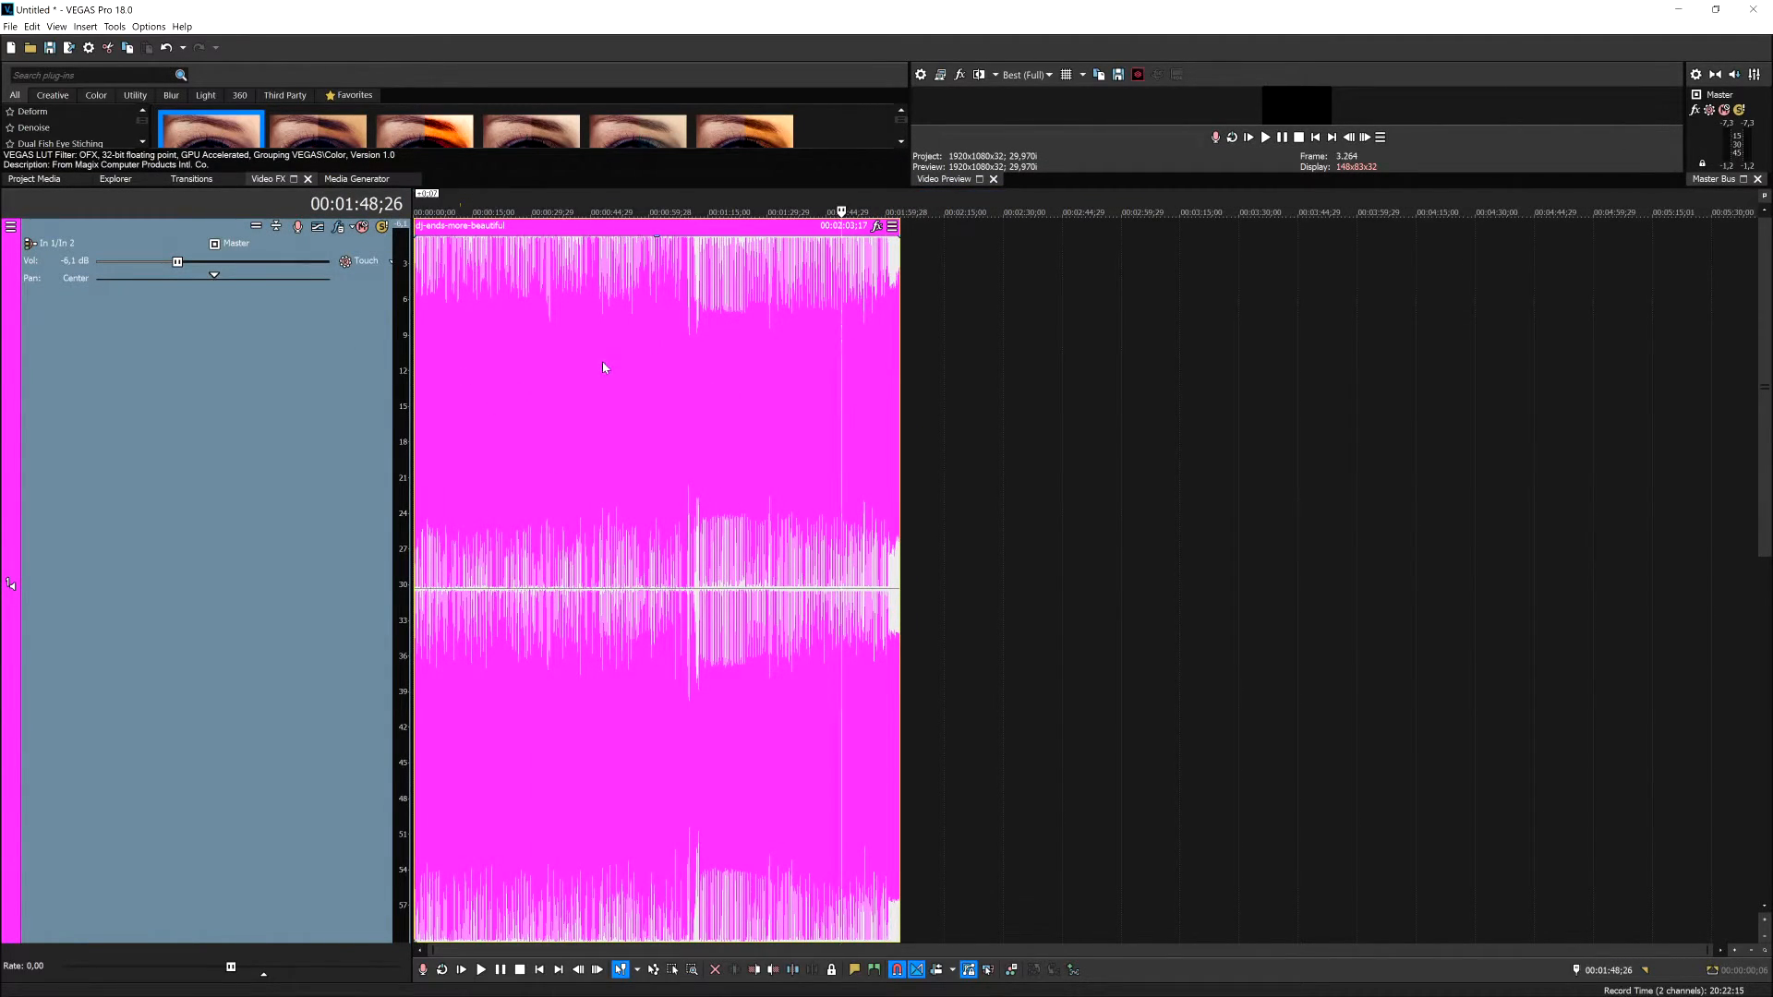
{"action": "left_click", "coordinate": [603, 362]}
{"action": "left_click", "coordinate": [691, 367]}
{"action": "scroll", "coordinate": [691, 367], "scroll_direction": "up", "scroll_amount": 3}
{"action": "scroll", "coordinate": [898, 375], "scroll_direction": "up", "scroll_amount": 2}
{"action": "scroll", "coordinate": [898, 376], "scroll_direction": "up", "scroll_amount": 2}
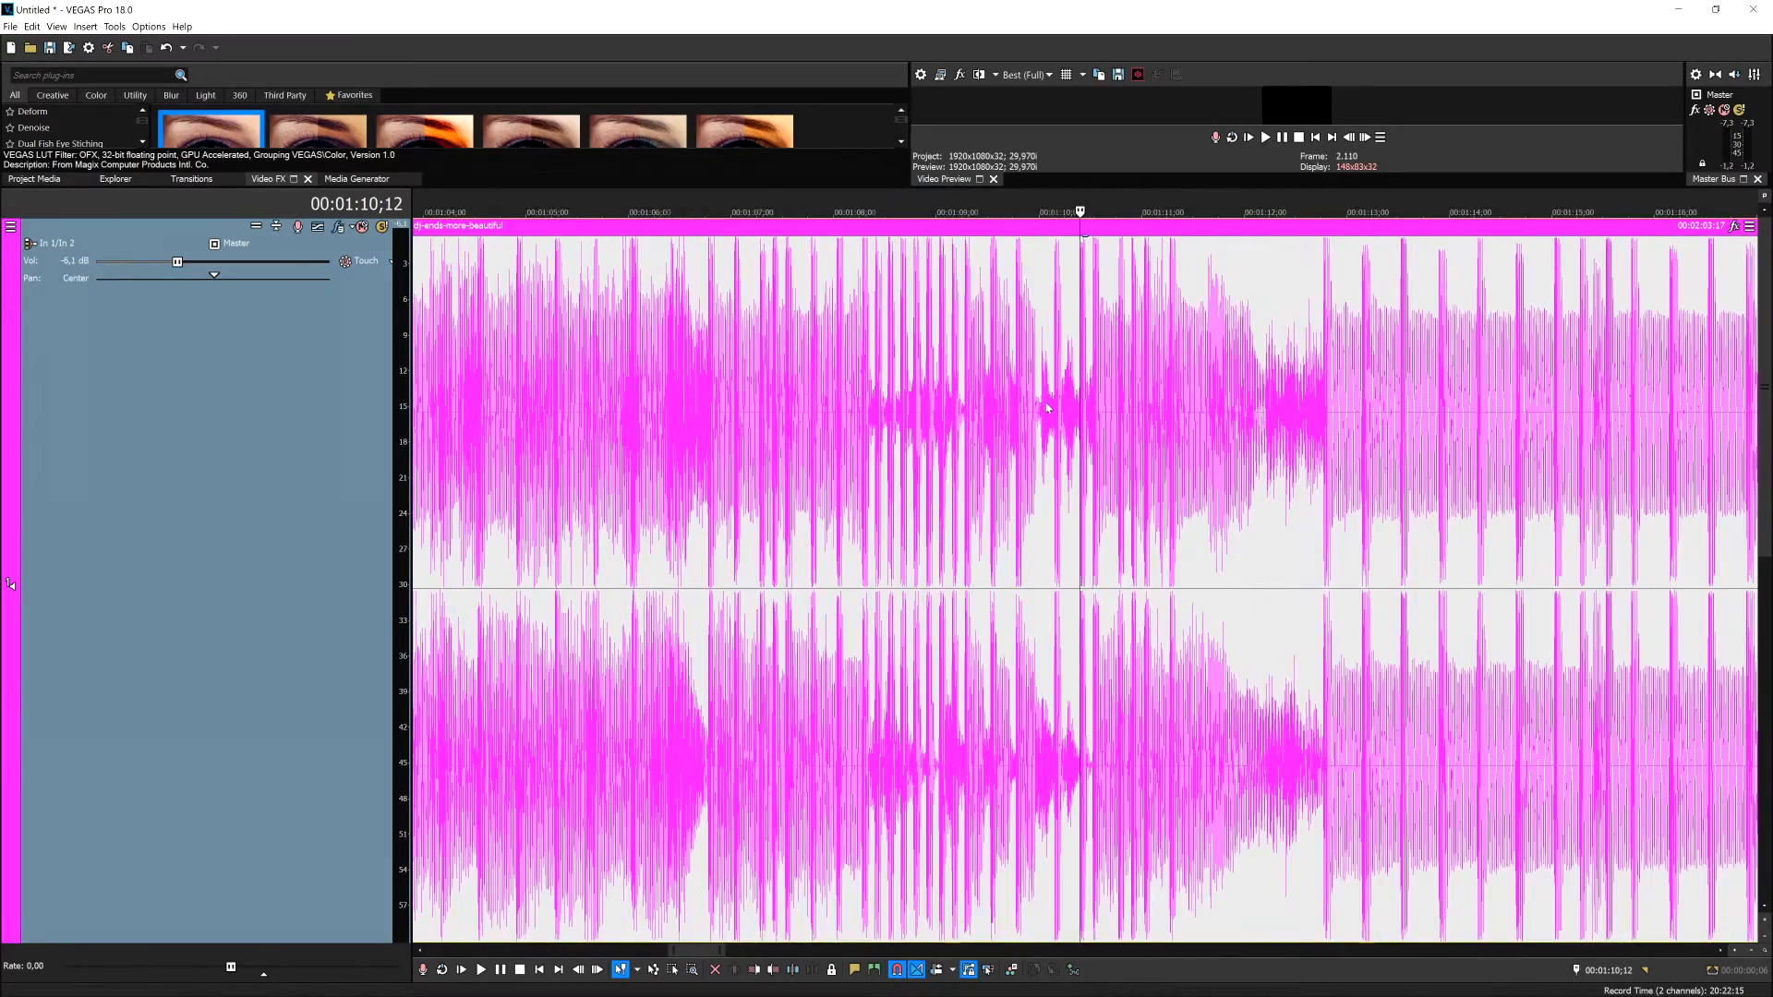
{"action": "scroll", "coordinate": [970, 395], "scroll_direction": "up", "scroll_amount": 2}
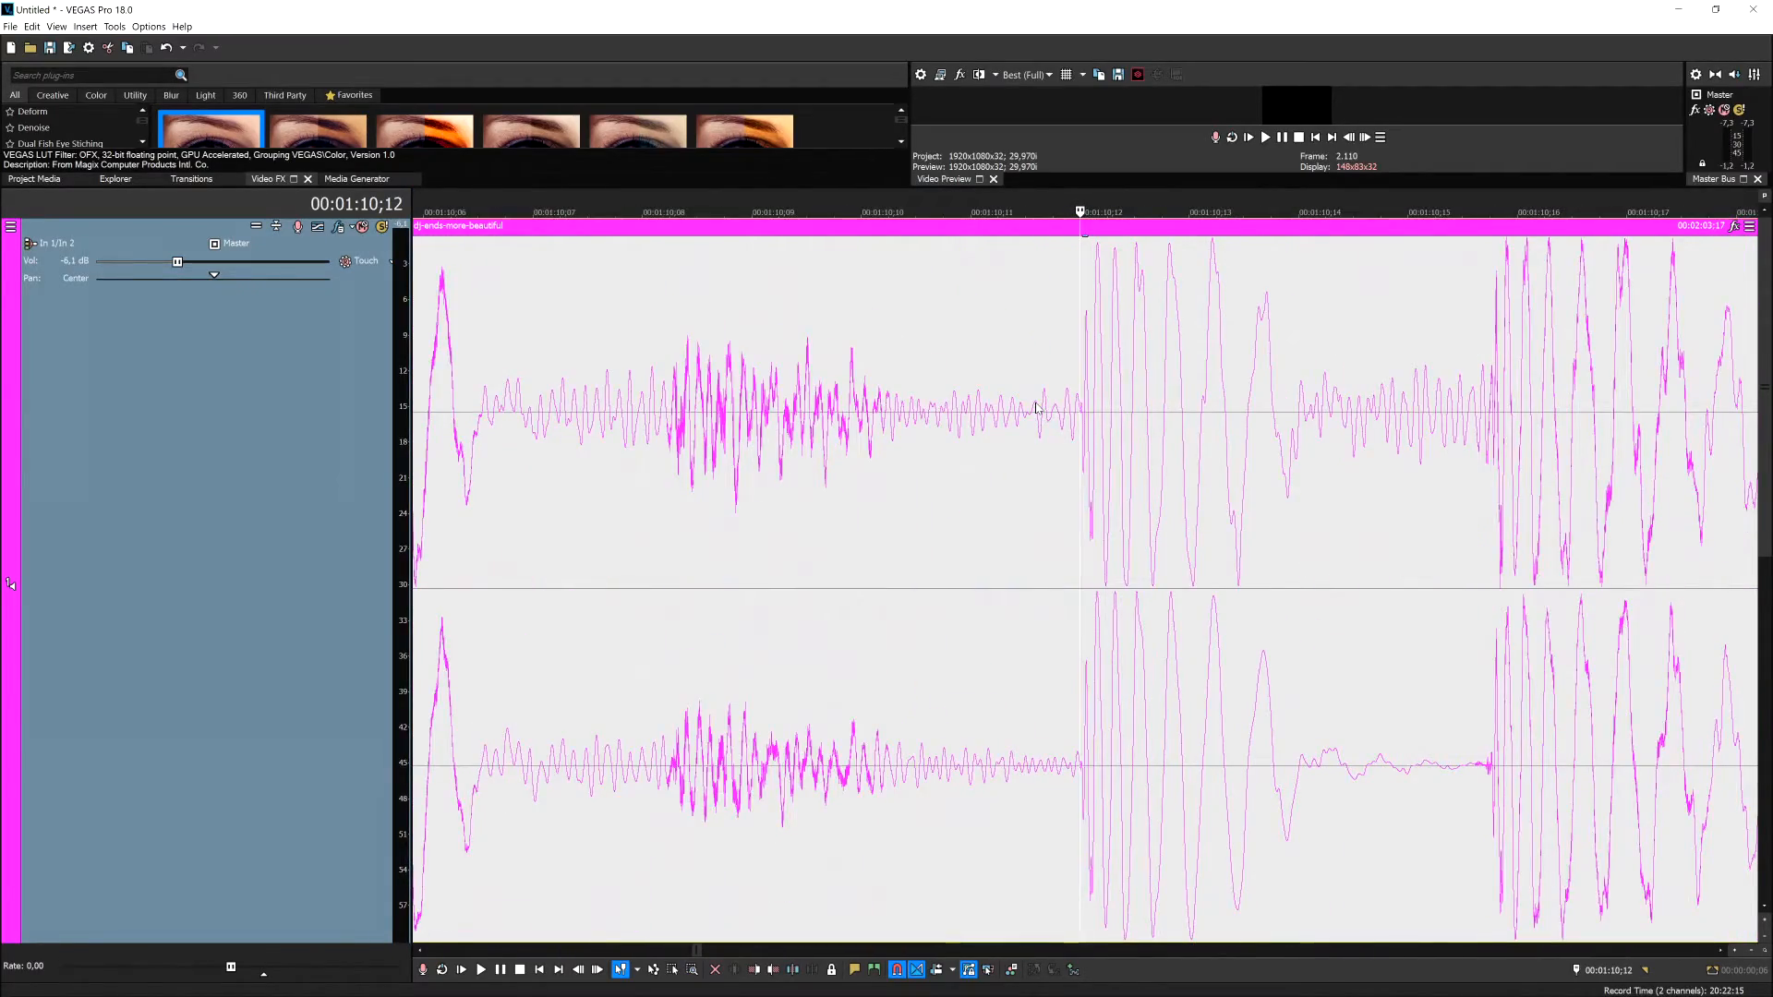
{"action": "scroll", "coordinate": [1035, 407], "scroll_direction": "down", "scroll_amount": 2}
{"action": "scroll", "coordinate": [1034, 407], "scroll_direction": "down", "scroll_amount": 2}
{"action": "scroll", "coordinate": [849, 392], "scroll_direction": "down", "scroll_amount": 2}
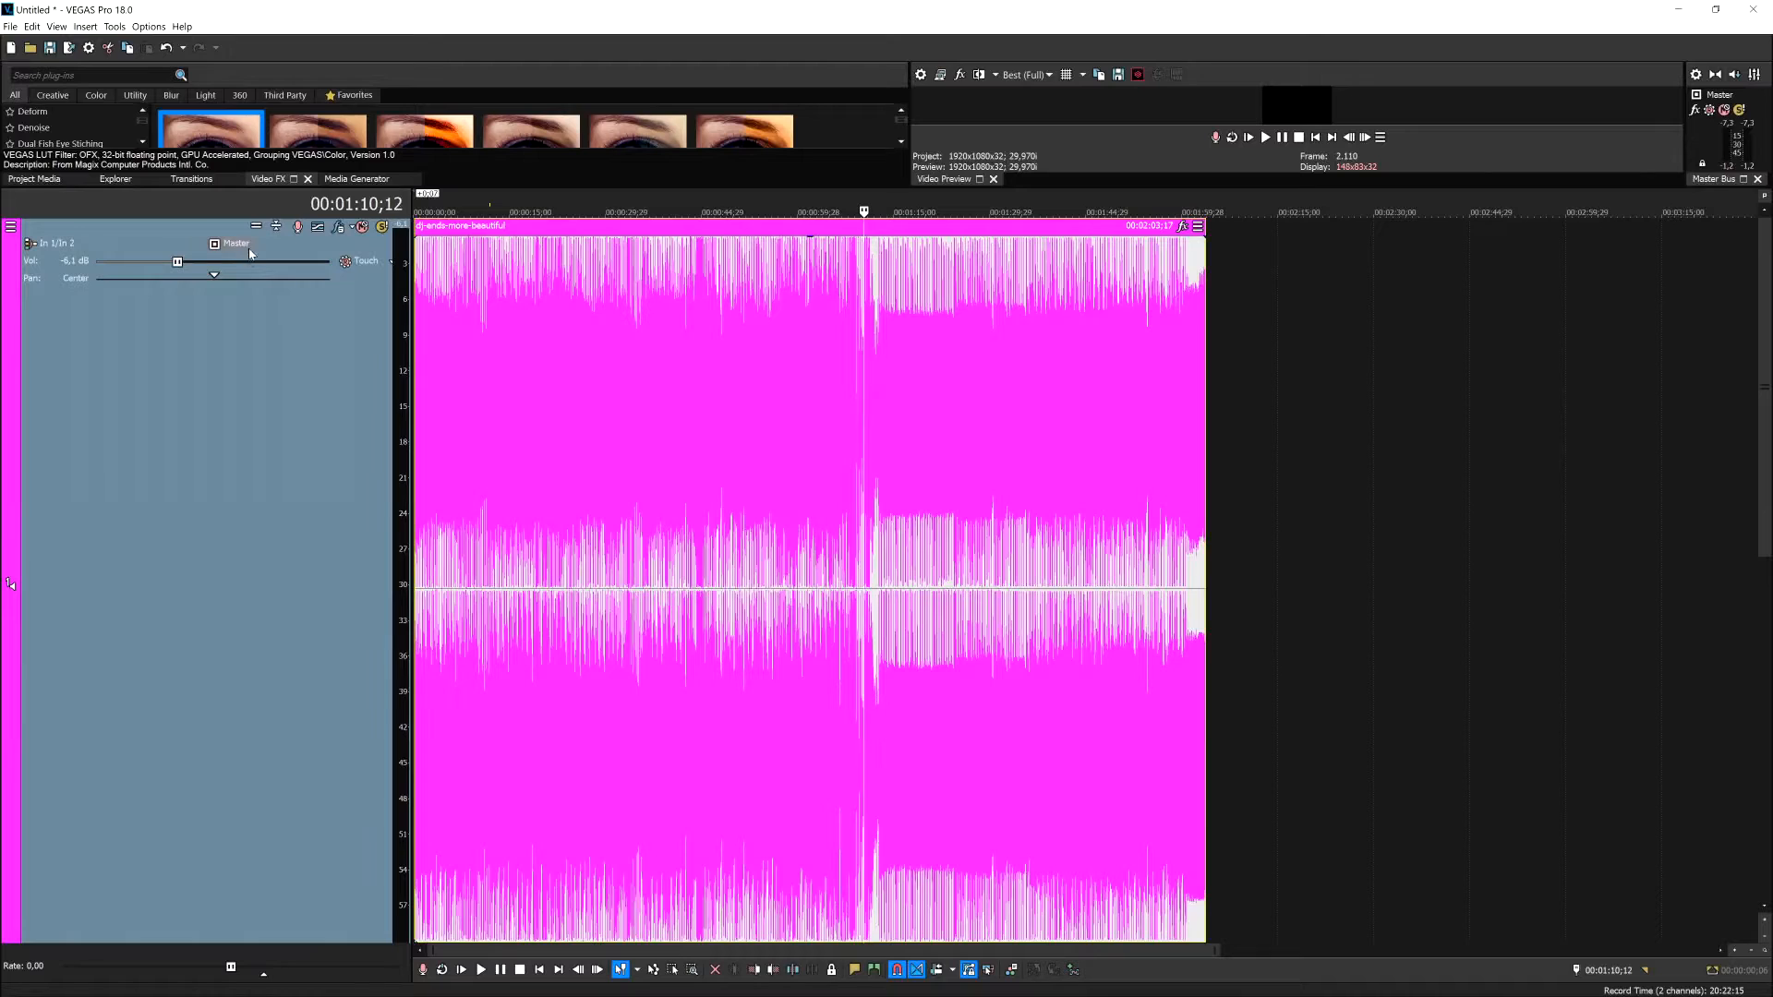
{"action": "key", "text": "grave"}
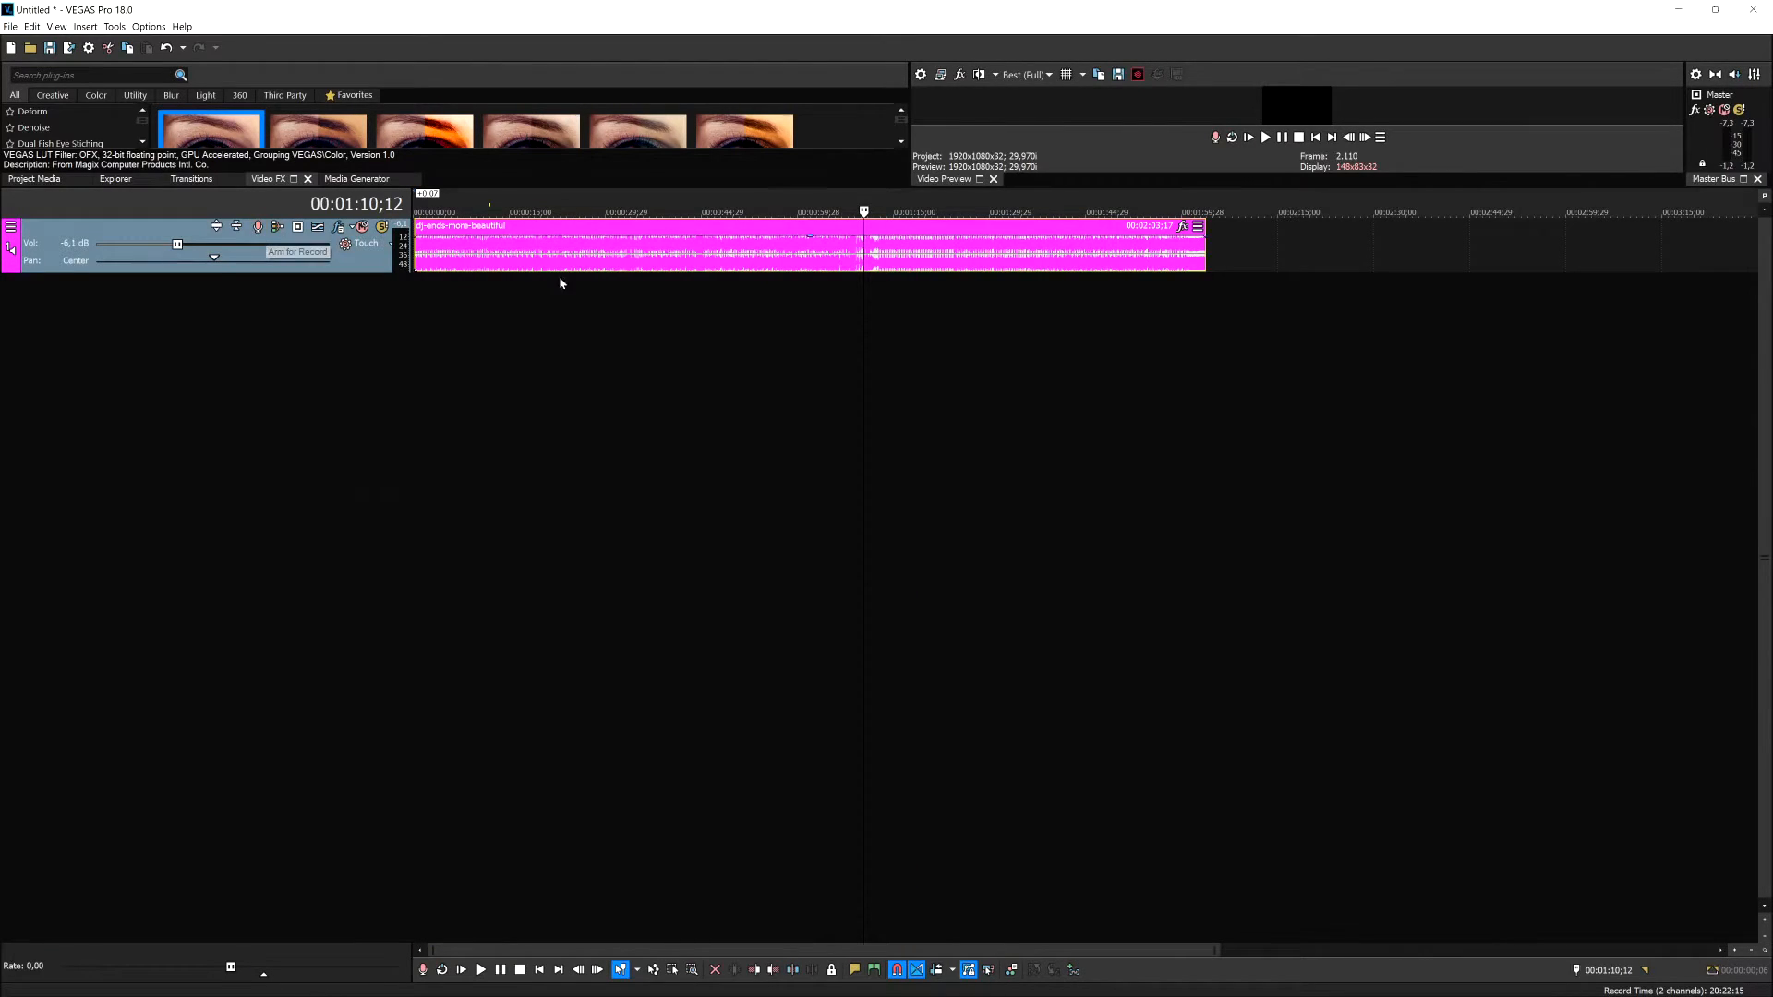
{"action": "scroll", "coordinate": [807, 262], "scroll_direction": "up", "scroll_amount": 2}
{"action": "scroll", "coordinate": [970, 264], "scroll_direction": "up", "scroll_amount": 2}
{"action": "scroll", "coordinate": [1068, 263], "scroll_direction": "up", "scroll_amount": 2}
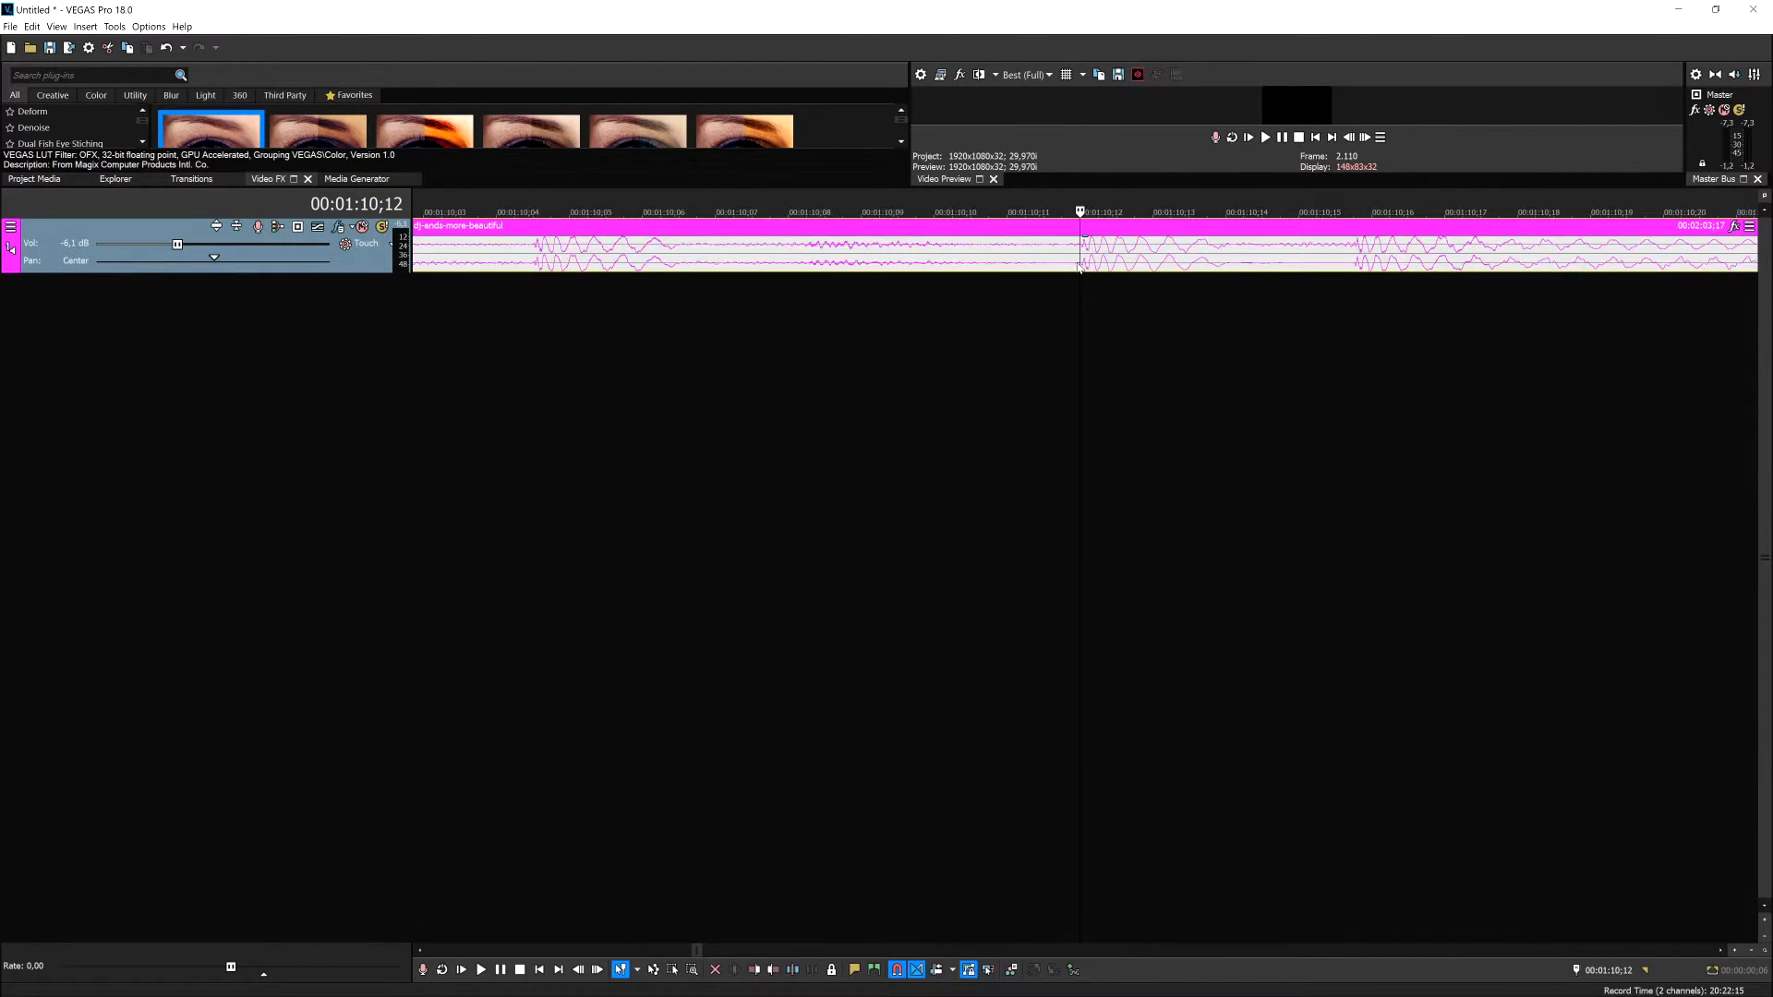
{"action": "scroll", "coordinate": [1079, 268], "scroll_direction": "up", "scroll_amount": 1}
{"action": "scroll", "coordinate": [1080, 264], "scroll_direction": "down", "scroll_amount": 2}
{"action": "scroll", "coordinate": [1081, 264], "scroll_direction": "down", "scroll_amount": 2}
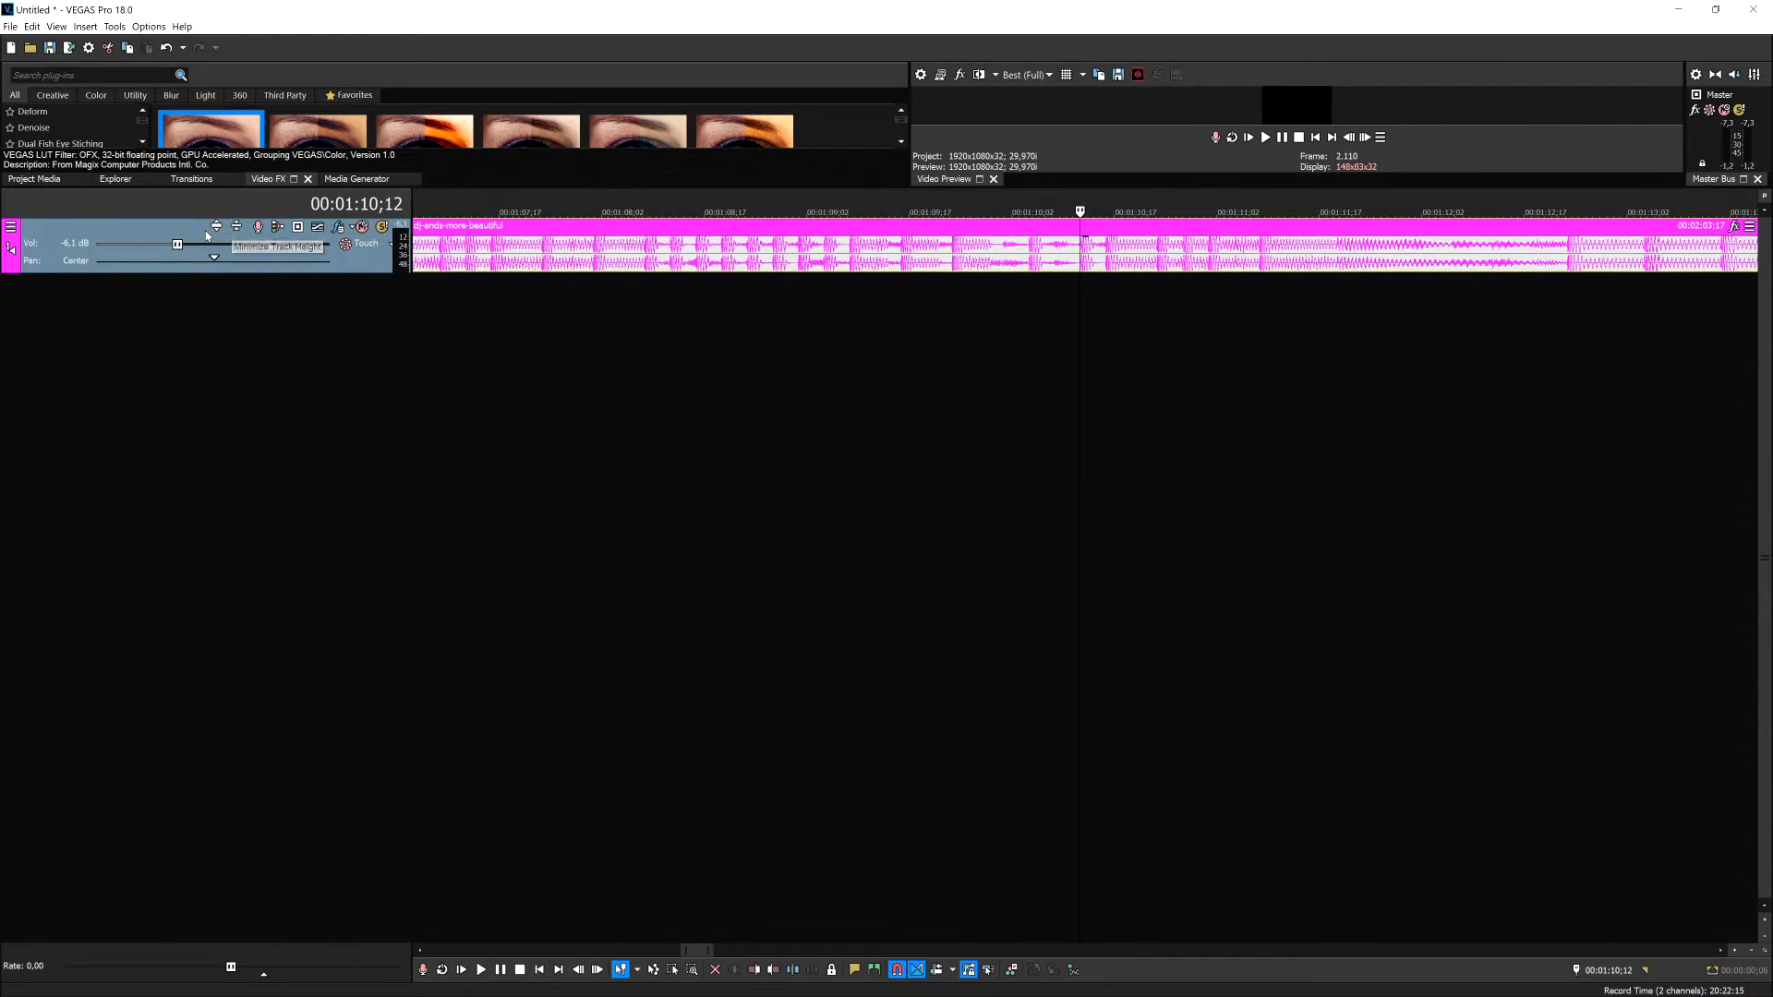
Expand the audio track to fill the timeline height for close waveform inspection
{"action": "left_click", "coordinate": [217, 229]}
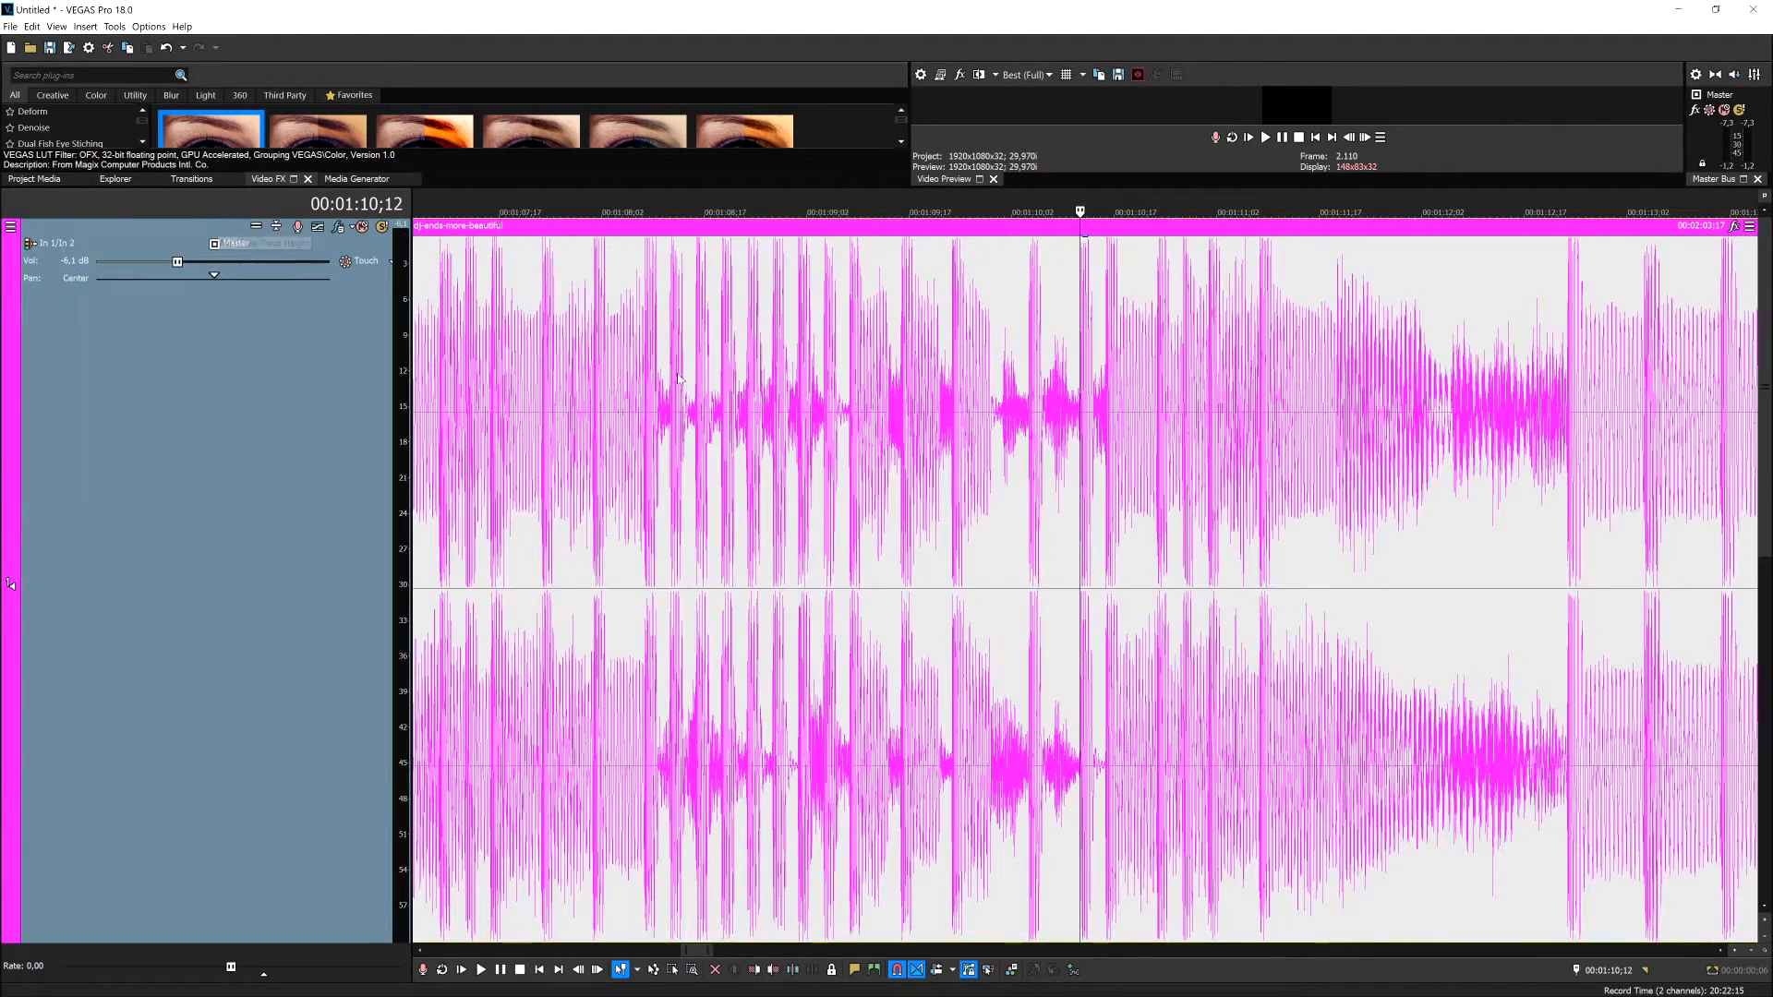
{"action": "scroll", "coordinate": [908, 409], "scroll_direction": "down", "scroll_amount": 2}
{"action": "scroll", "coordinate": [908, 409], "scroll_direction": "down", "scroll_amount": 2}
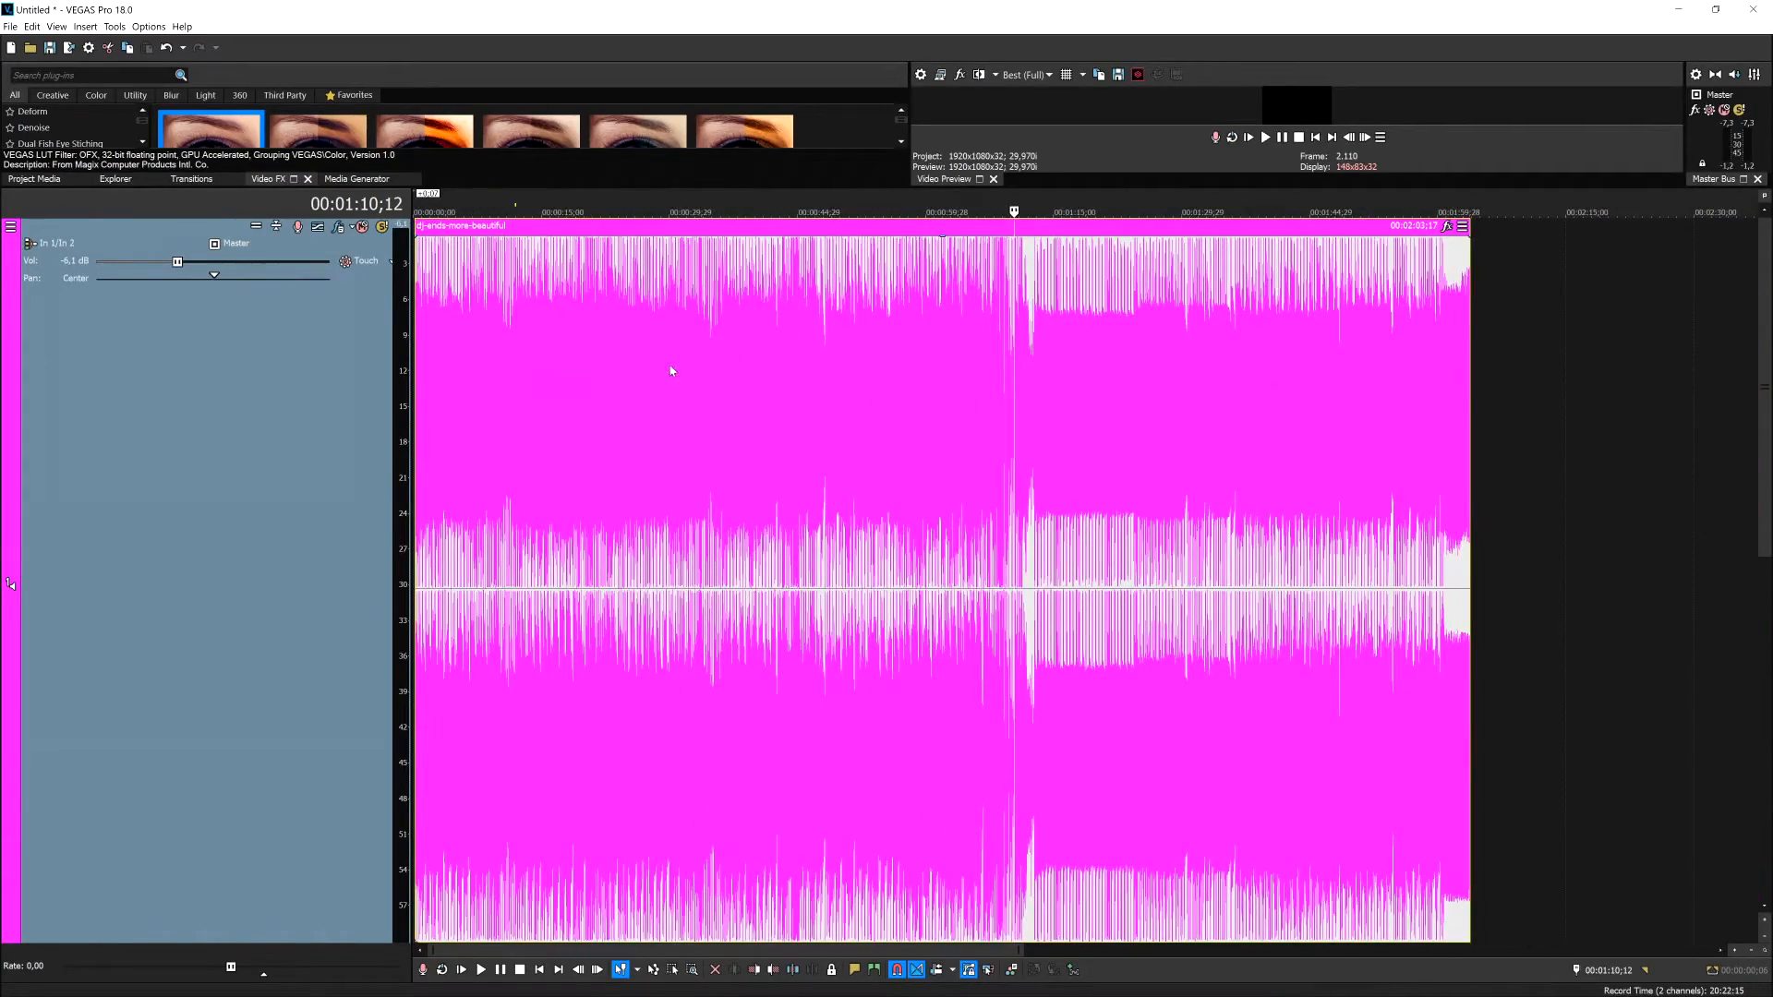
{"action": "scroll", "coordinate": [665, 367], "scroll_direction": "down", "scroll_amount": 2}
{"action": "scroll", "coordinate": [583, 360], "scroll_direction": "up", "scroll_amount": 3}
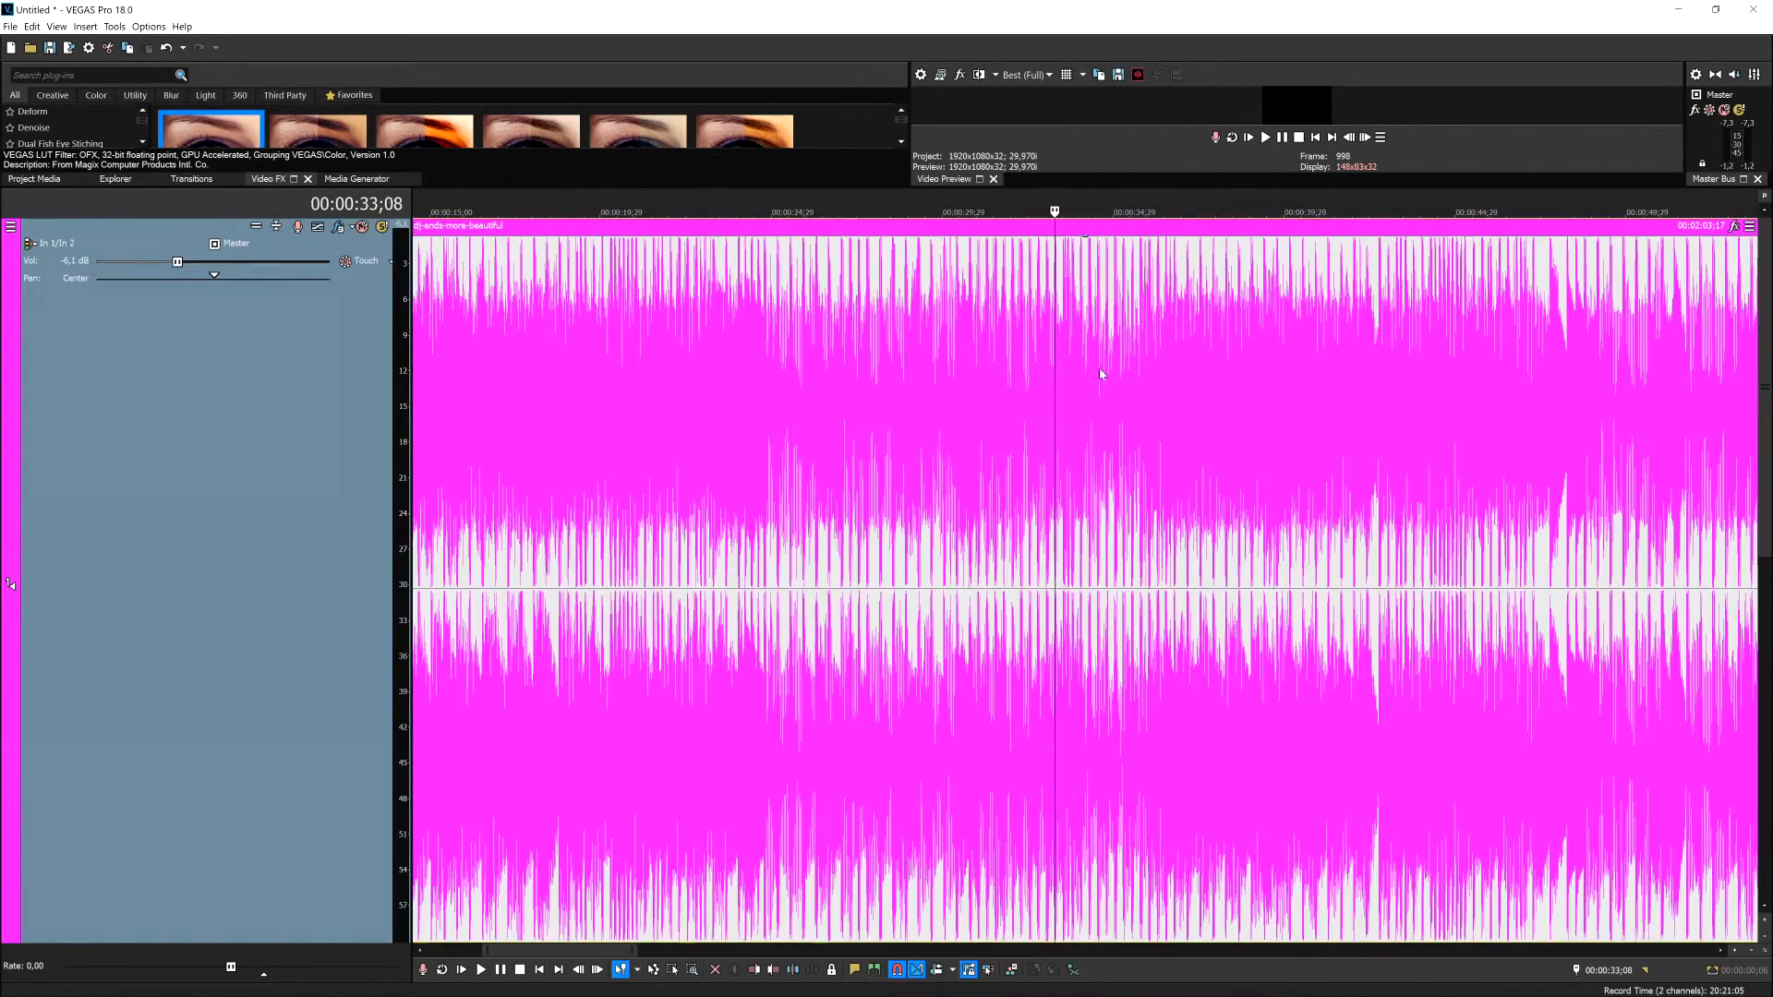
{"action": "scroll", "coordinate": [970, 381], "scroll_direction": "up", "scroll_amount": 3}
{"action": "scroll", "coordinate": [1039, 381], "scroll_direction": "up", "scroll_amount": 3}
{"action": "scroll", "coordinate": [1092, 380], "scroll_direction": "up", "scroll_amount": 3}
{"action": "scroll", "coordinate": [1092, 381], "scroll_direction": "up", "scroll_amount": 3}
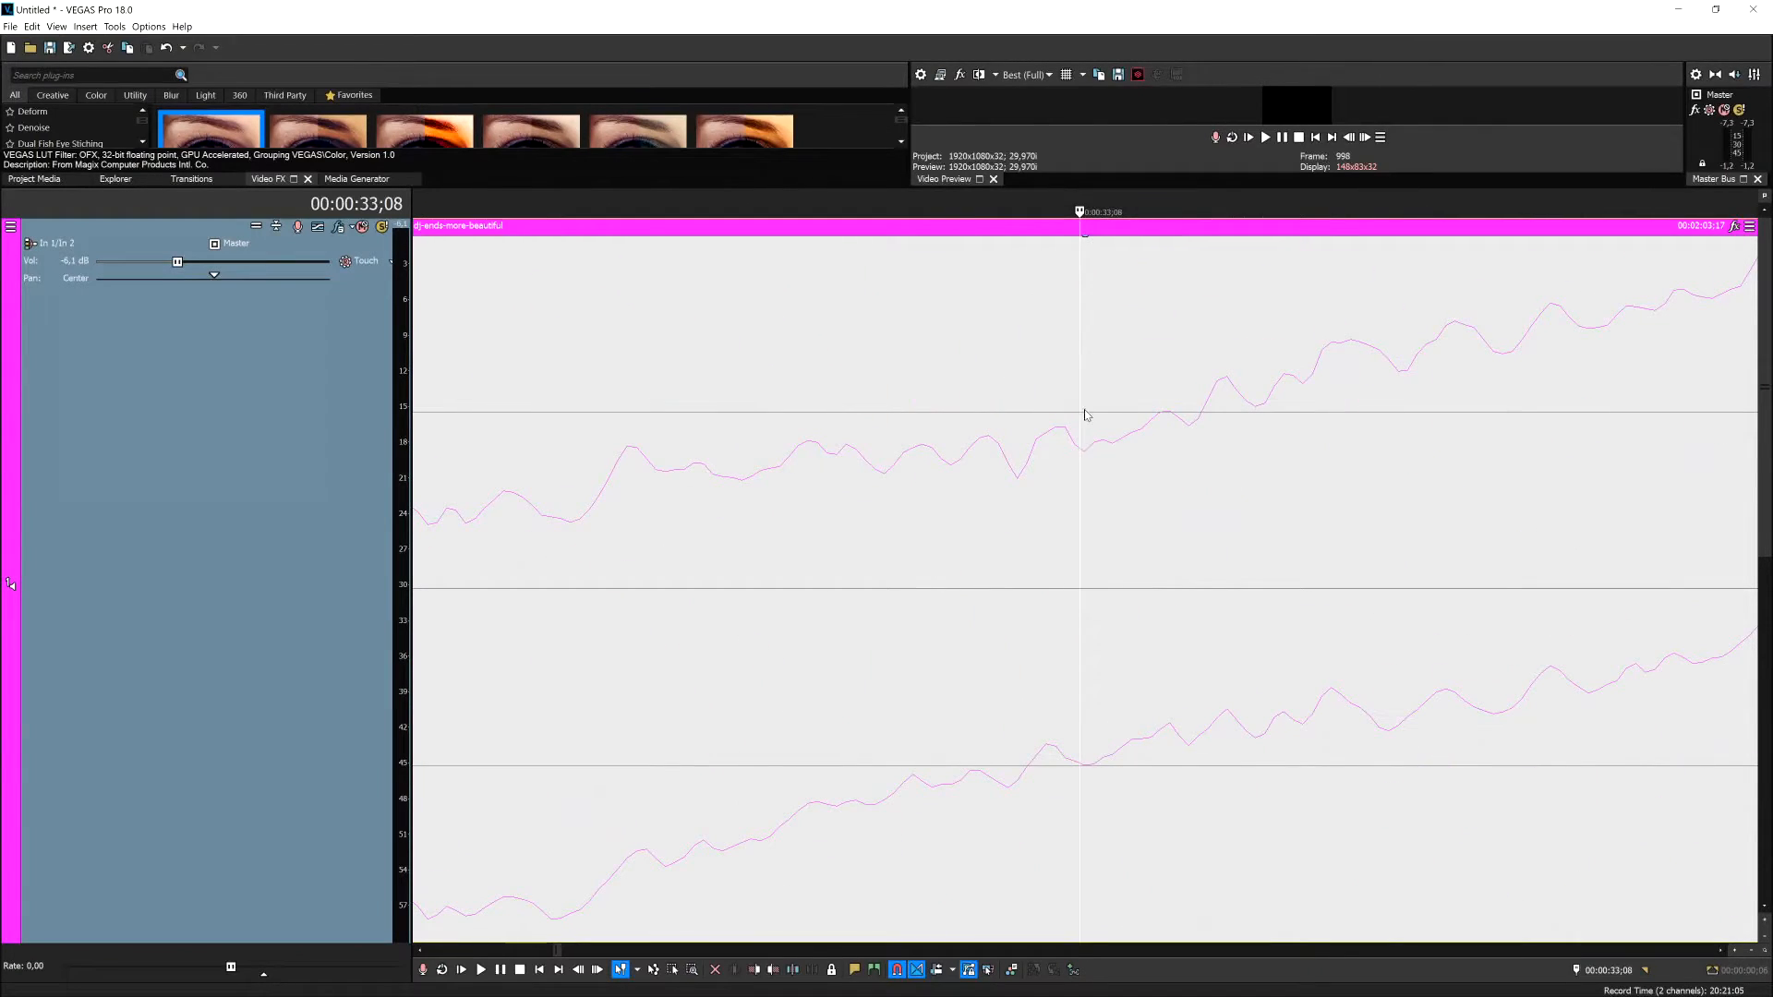
{"action": "scroll", "coordinate": [970, 417], "scroll_direction": "right", "scroll_amount": 4}
{"action": "scroll", "coordinate": [944, 433], "scroll_direction": "down", "scroll_amount": 2}
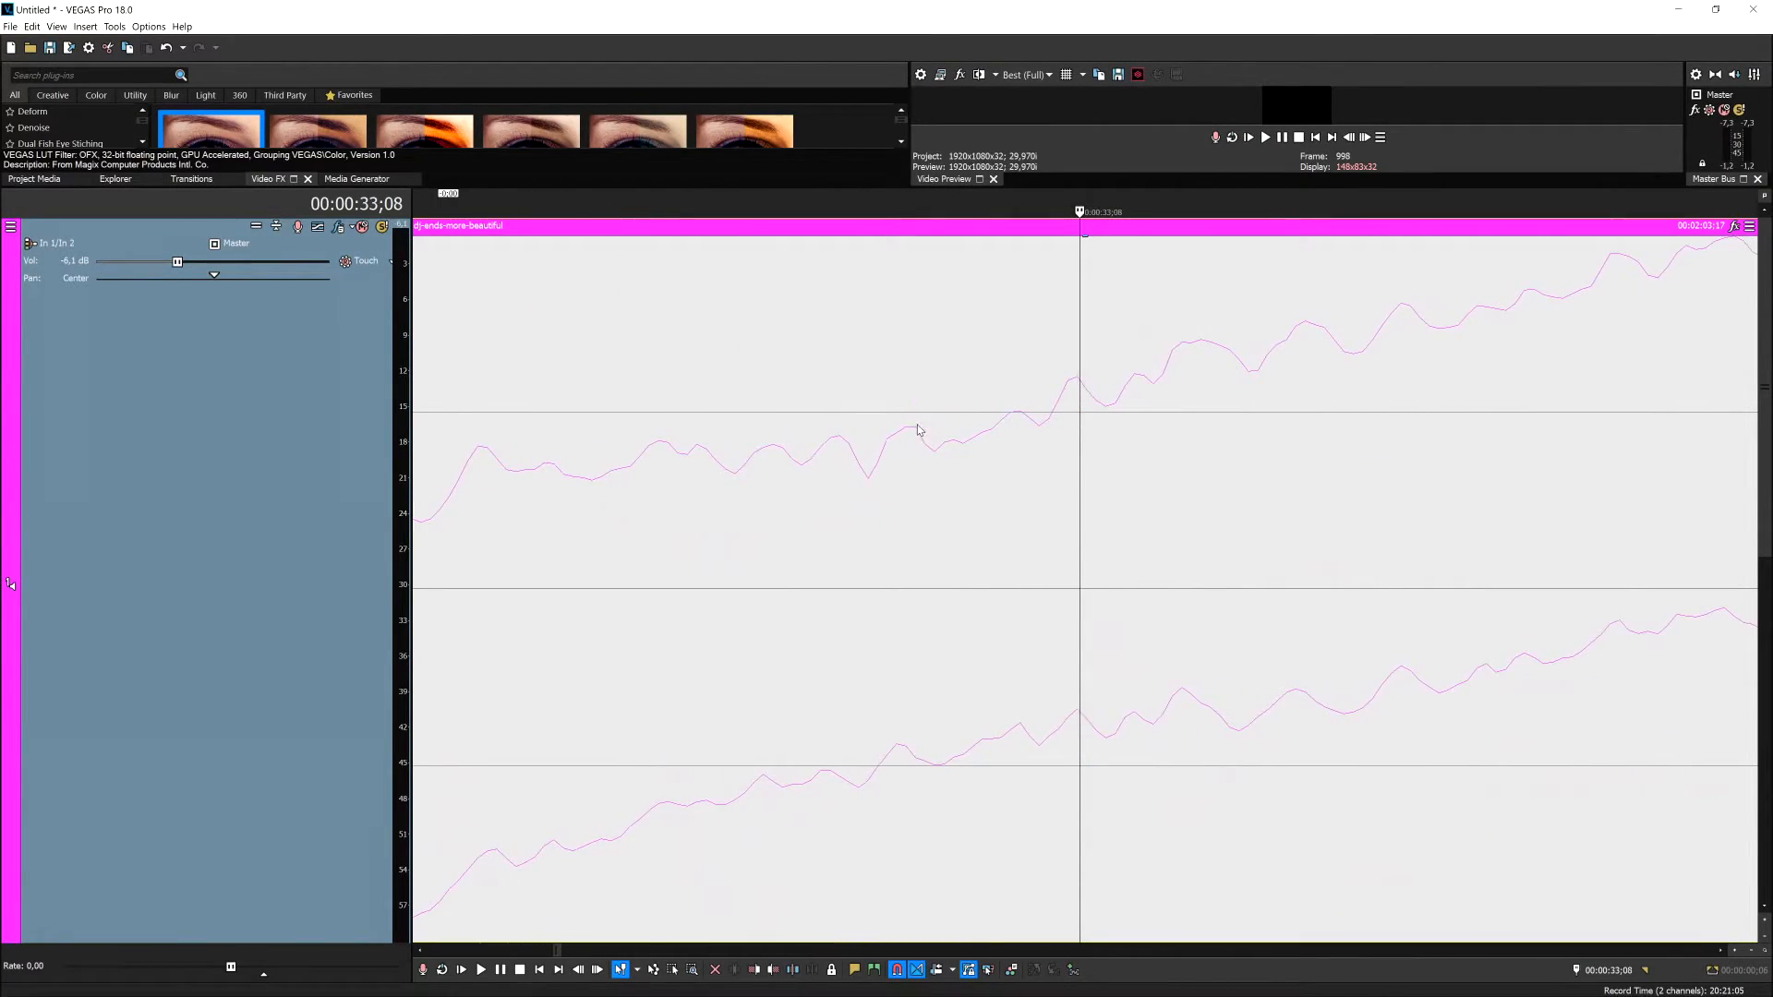
{"action": "scroll", "coordinate": [948, 436], "scroll_direction": "down", "scroll_amount": 2}
{"action": "scroll", "coordinate": [957, 438], "scroll_direction": "down", "scroll_amount": 2}
{"action": "scroll", "coordinate": [956, 437], "scroll_direction": "down", "scroll_amount": 2}
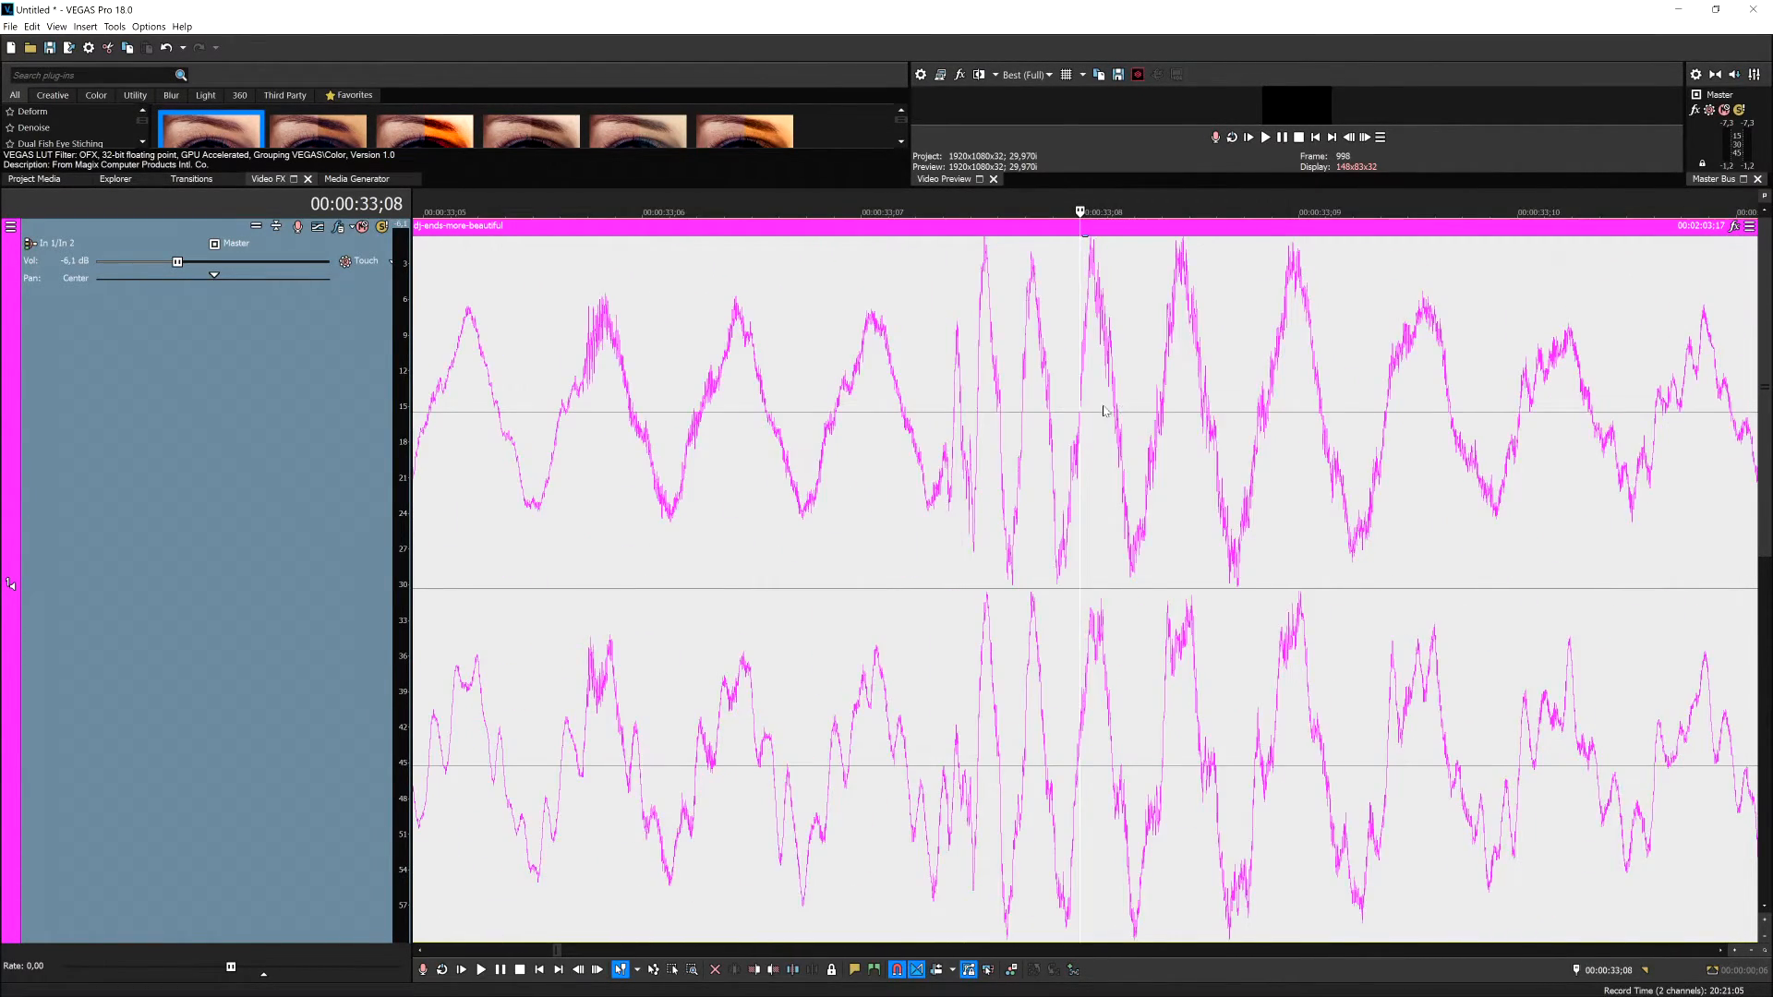
{"action": "scroll", "coordinate": [943, 439], "scroll_direction": "down", "scroll_amount": 2}
{"action": "scroll", "coordinate": [914, 439], "scroll_direction": "down", "scroll_amount": 3}
{"action": "scroll", "coordinate": [873, 438], "scroll_direction": "down", "scroll_amount": 3}
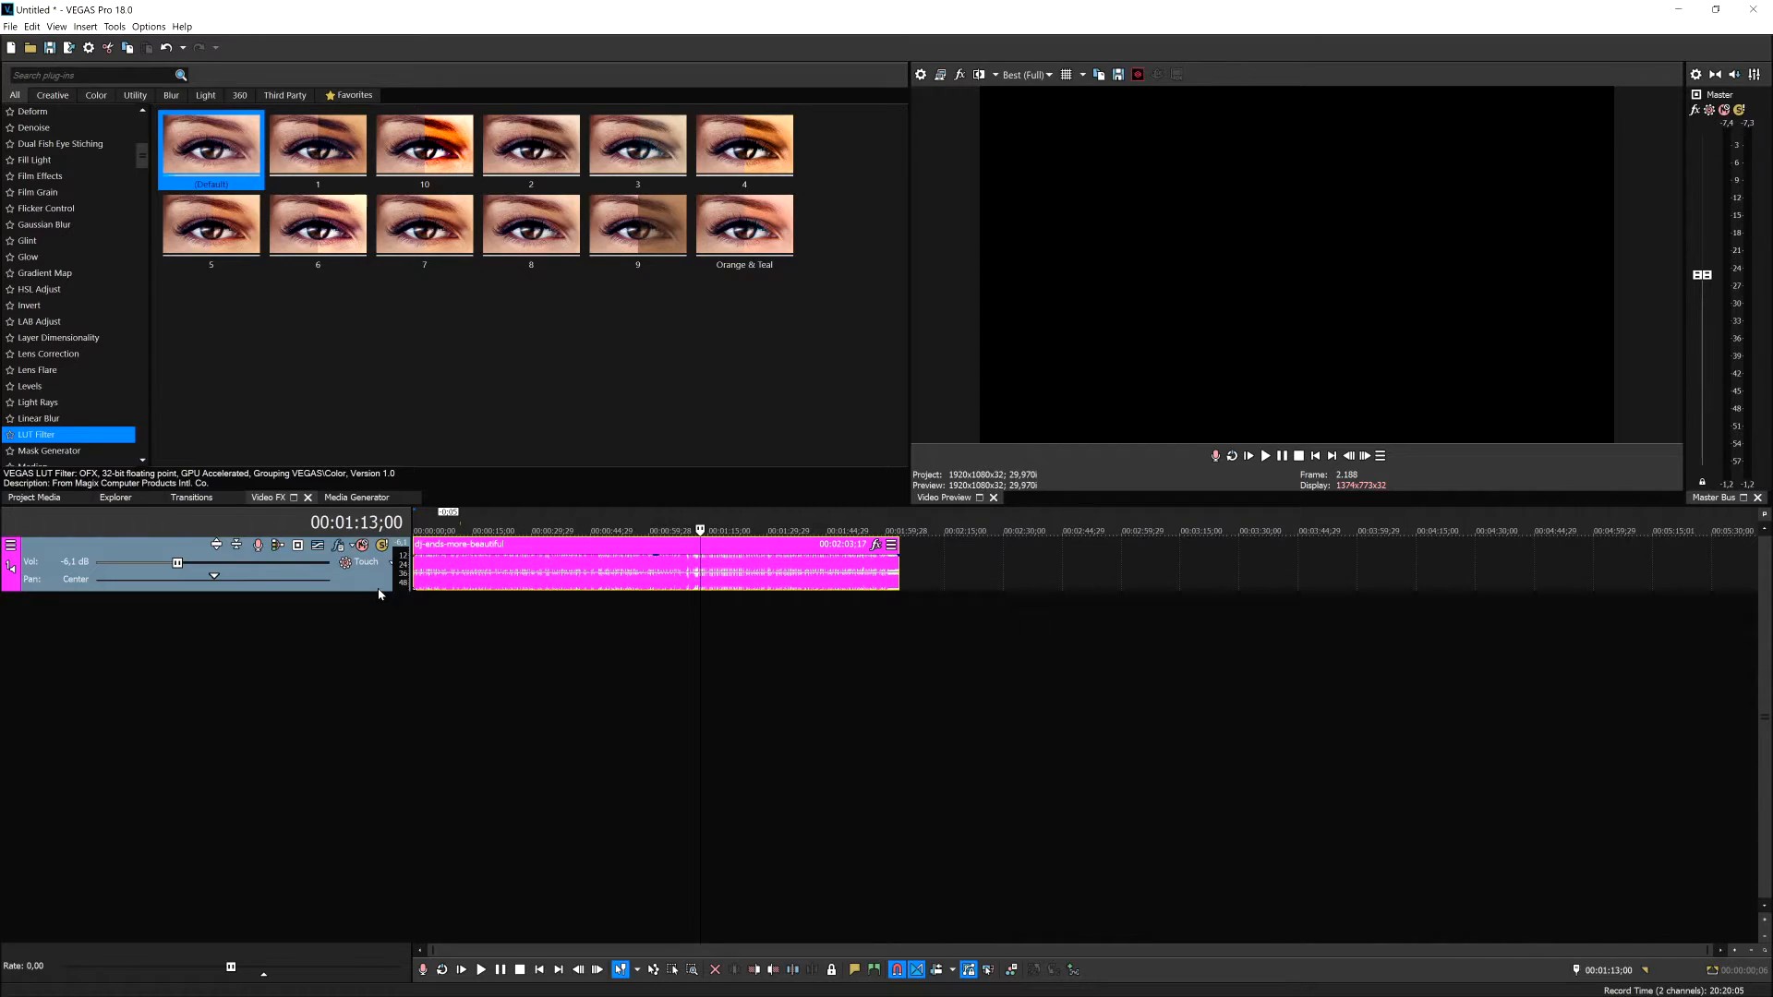
Step the playhead to 38 s, 1:06 and back near the start, then show the audio track's actions
{"action": "left_click", "coordinate": [567, 582]}
{"action": "left_click", "coordinate": [676, 573]}
{"action": "left_click", "coordinate": [430, 639]}
{"action": "scroll", "coordinate": [519, 668], "scroll_direction": "up", "scroll_amount": 2}
{"action": "scroll", "coordinate": [595, 664], "scroll_direction": "down", "scroll_amount": 2}
{"action": "scroll", "coordinate": [595, 664], "scroll_direction": "up", "scroll_amount": 1}
{"action": "scroll", "coordinate": [595, 664], "scroll_direction": "down", "scroll_amount": 1}
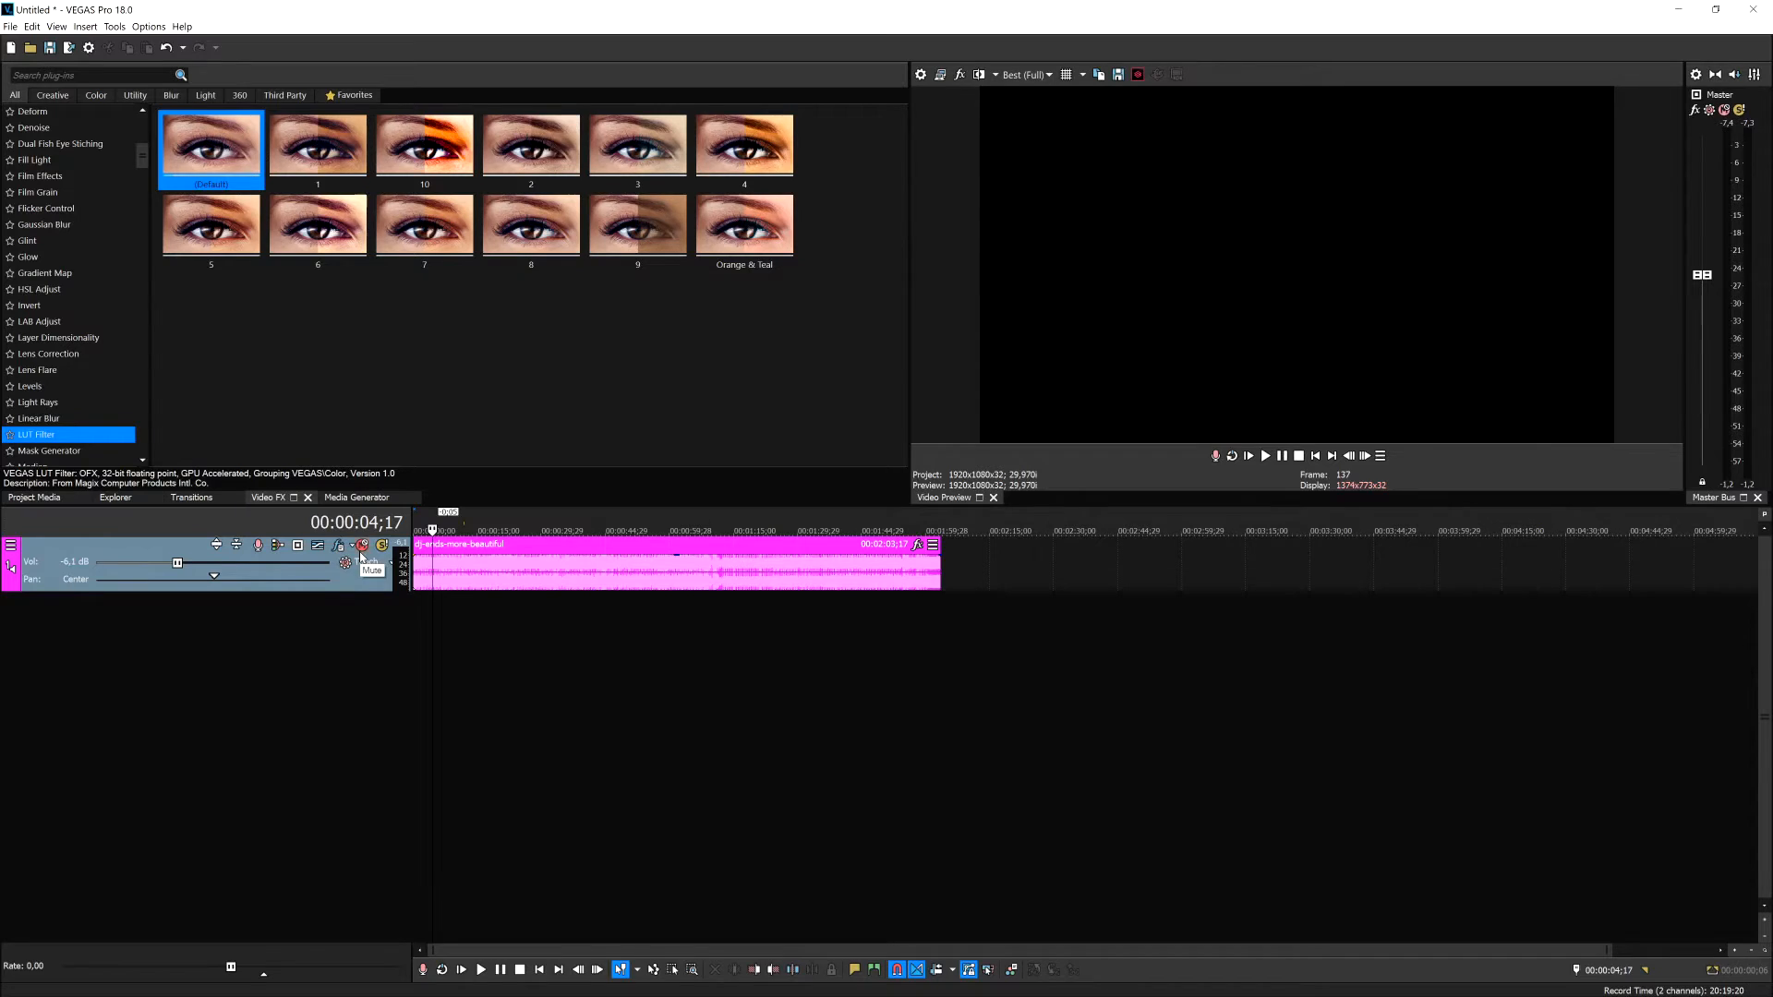
{"action": "right_click", "coordinate": [360, 593]}
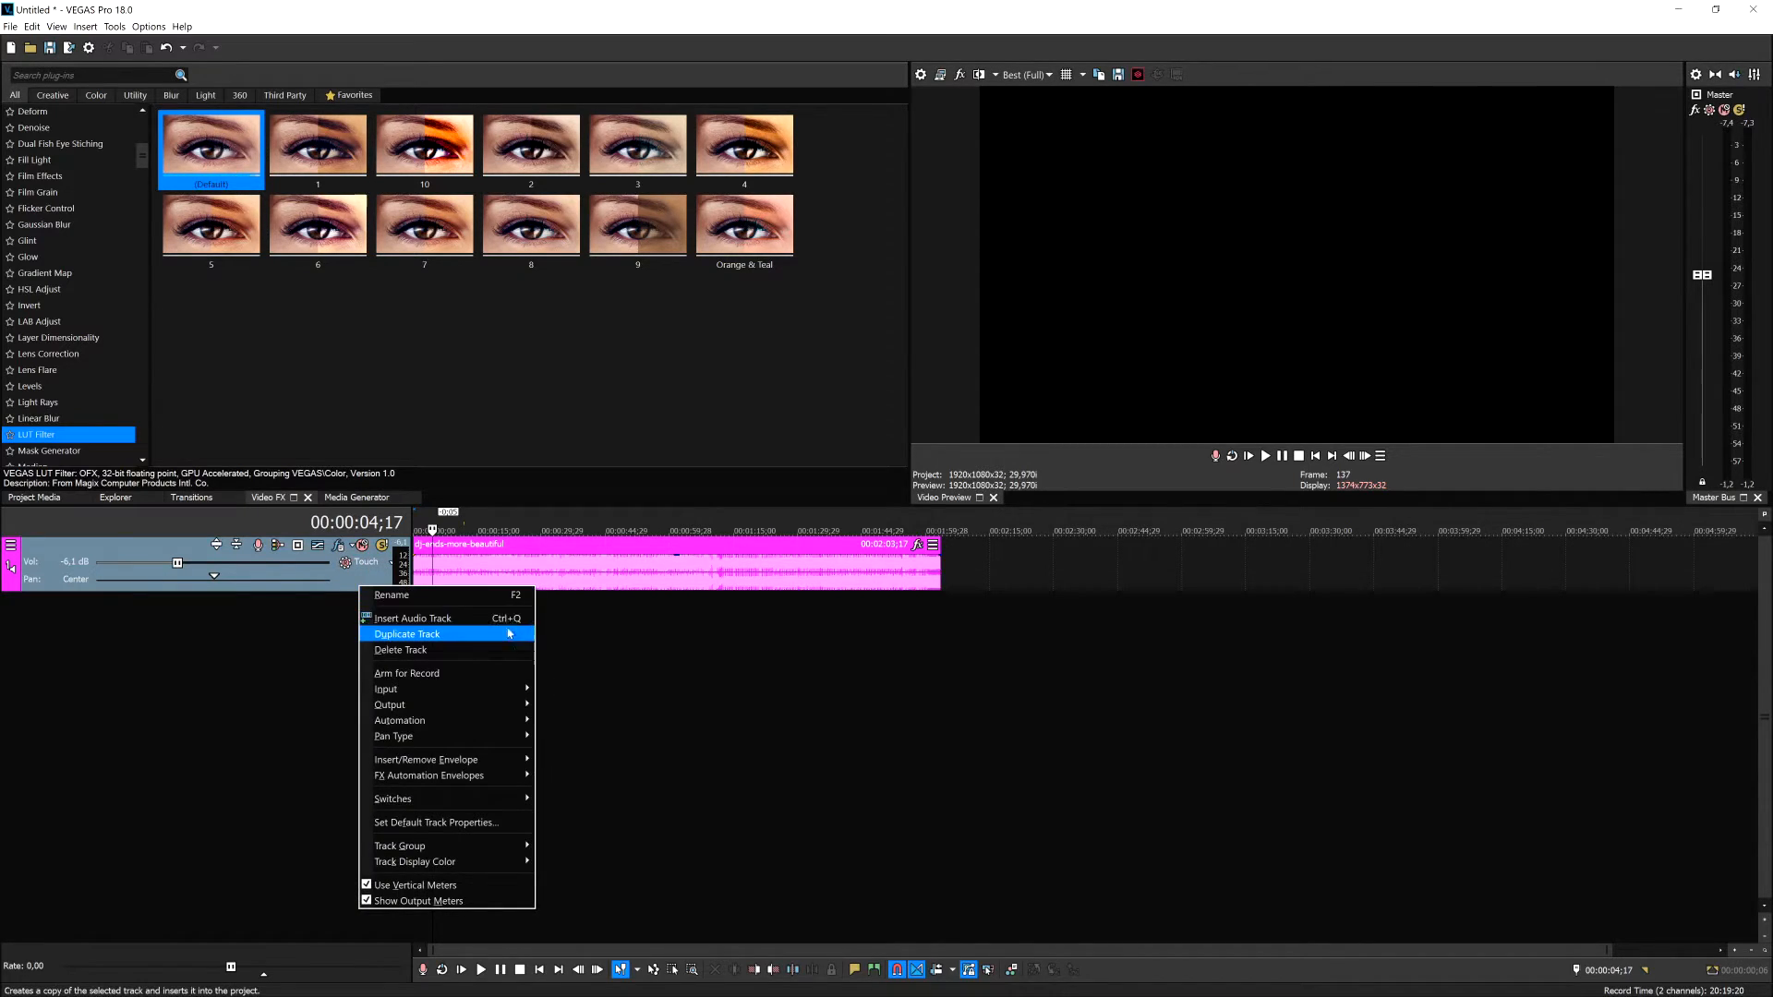
Duplicate the audio track, drop the copy's event gain to about -20.8 dB and return to the start
{"action": "left_click", "coordinate": [417, 635]}
{"action": "left_click", "coordinate": [475, 582]}
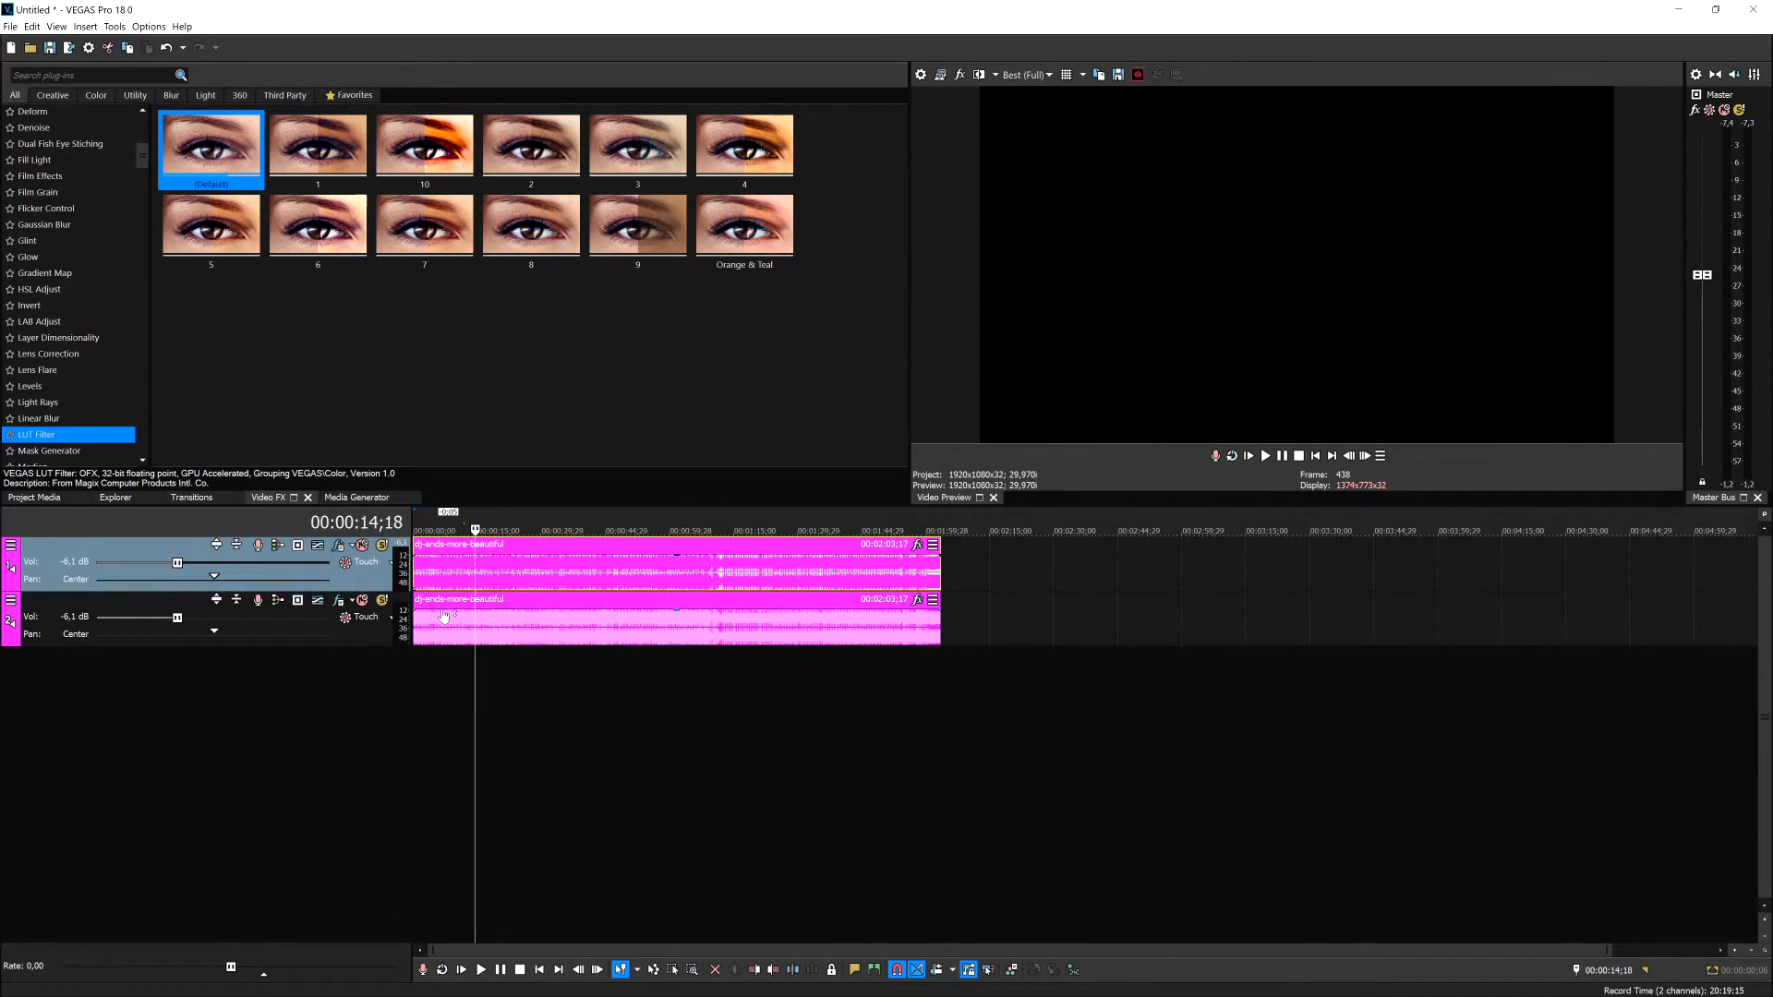
{"action": "left_click_drag", "start_coordinate": [446, 614], "coordinate": [445, 642]}
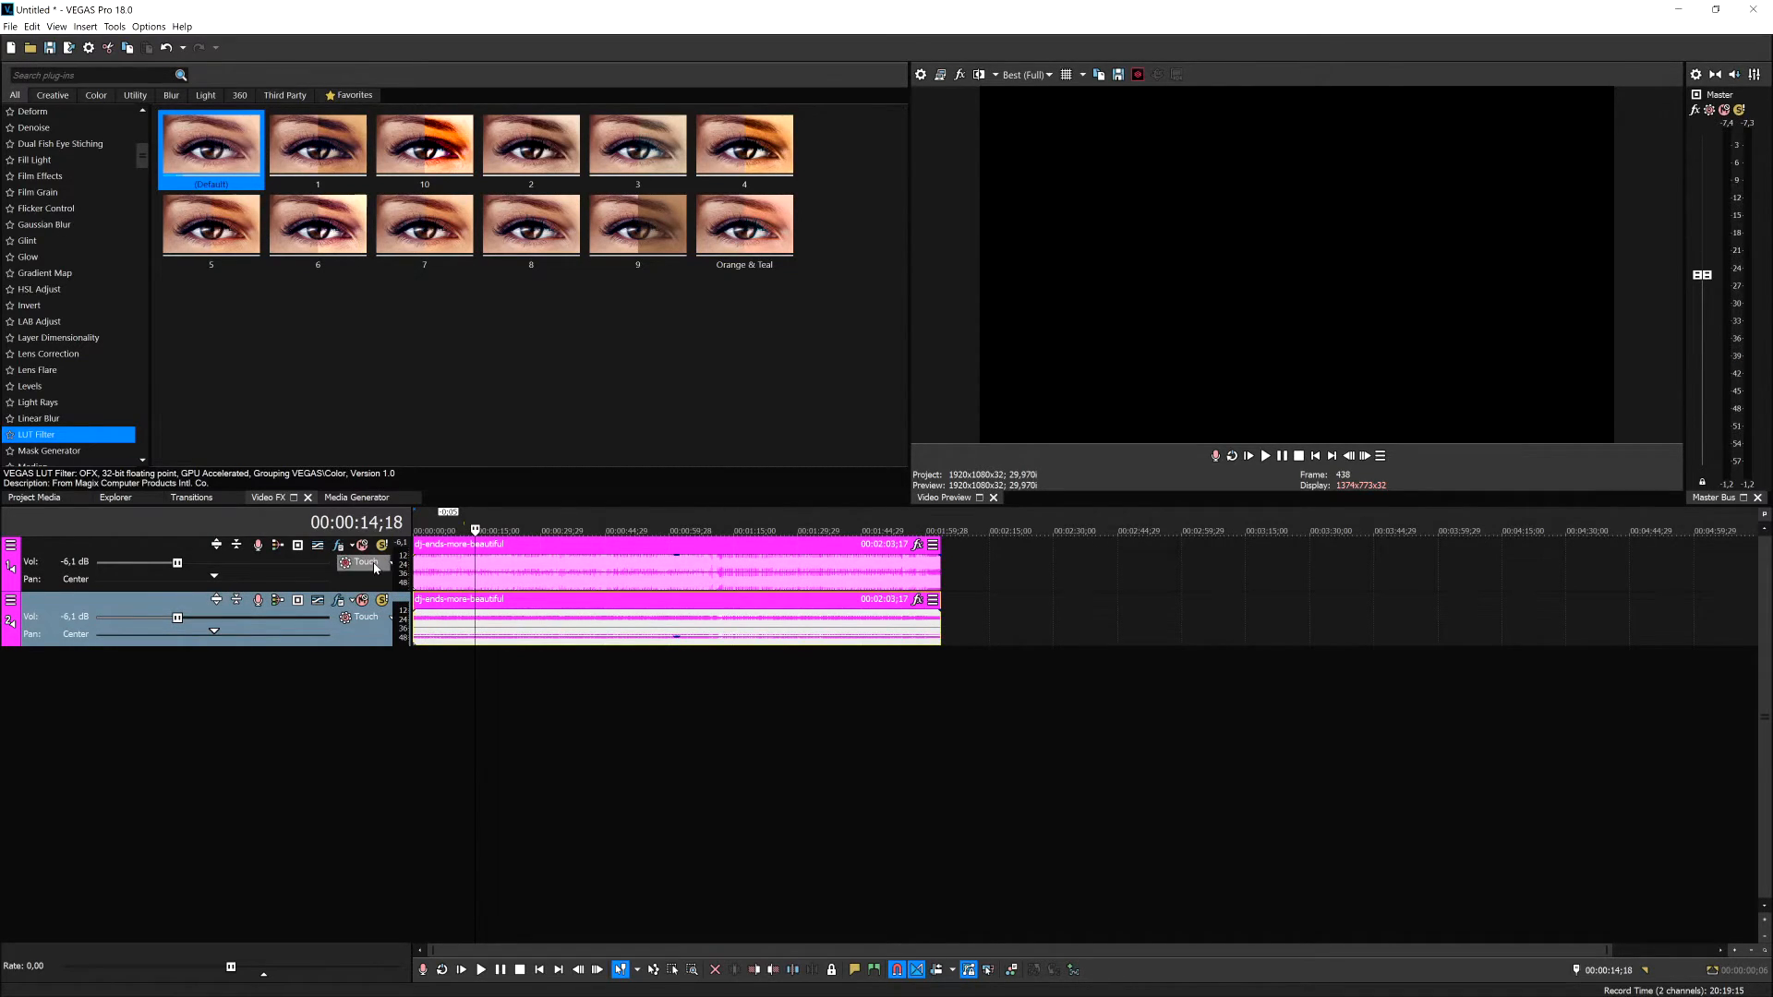
{"action": "key", "text": "ctrl+Home"}
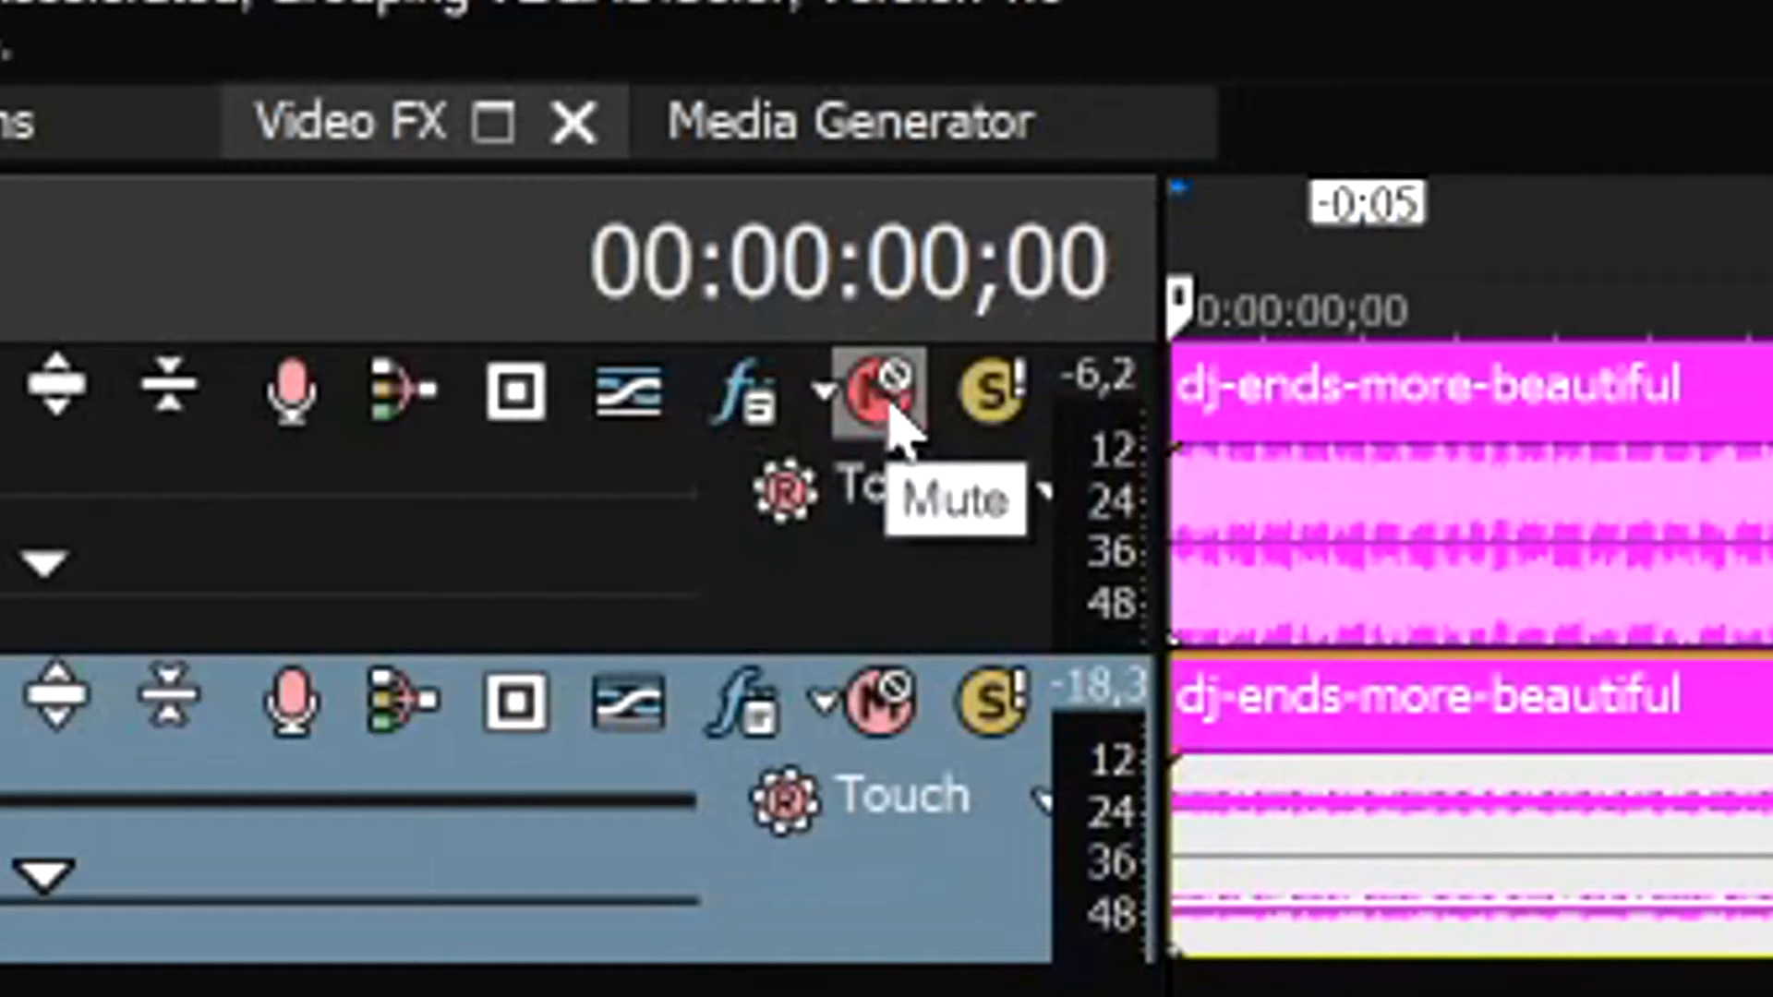
Mute the original top track and play the quieter copy alone, then stop
{"action": "left_click", "coordinate": [882, 388]}
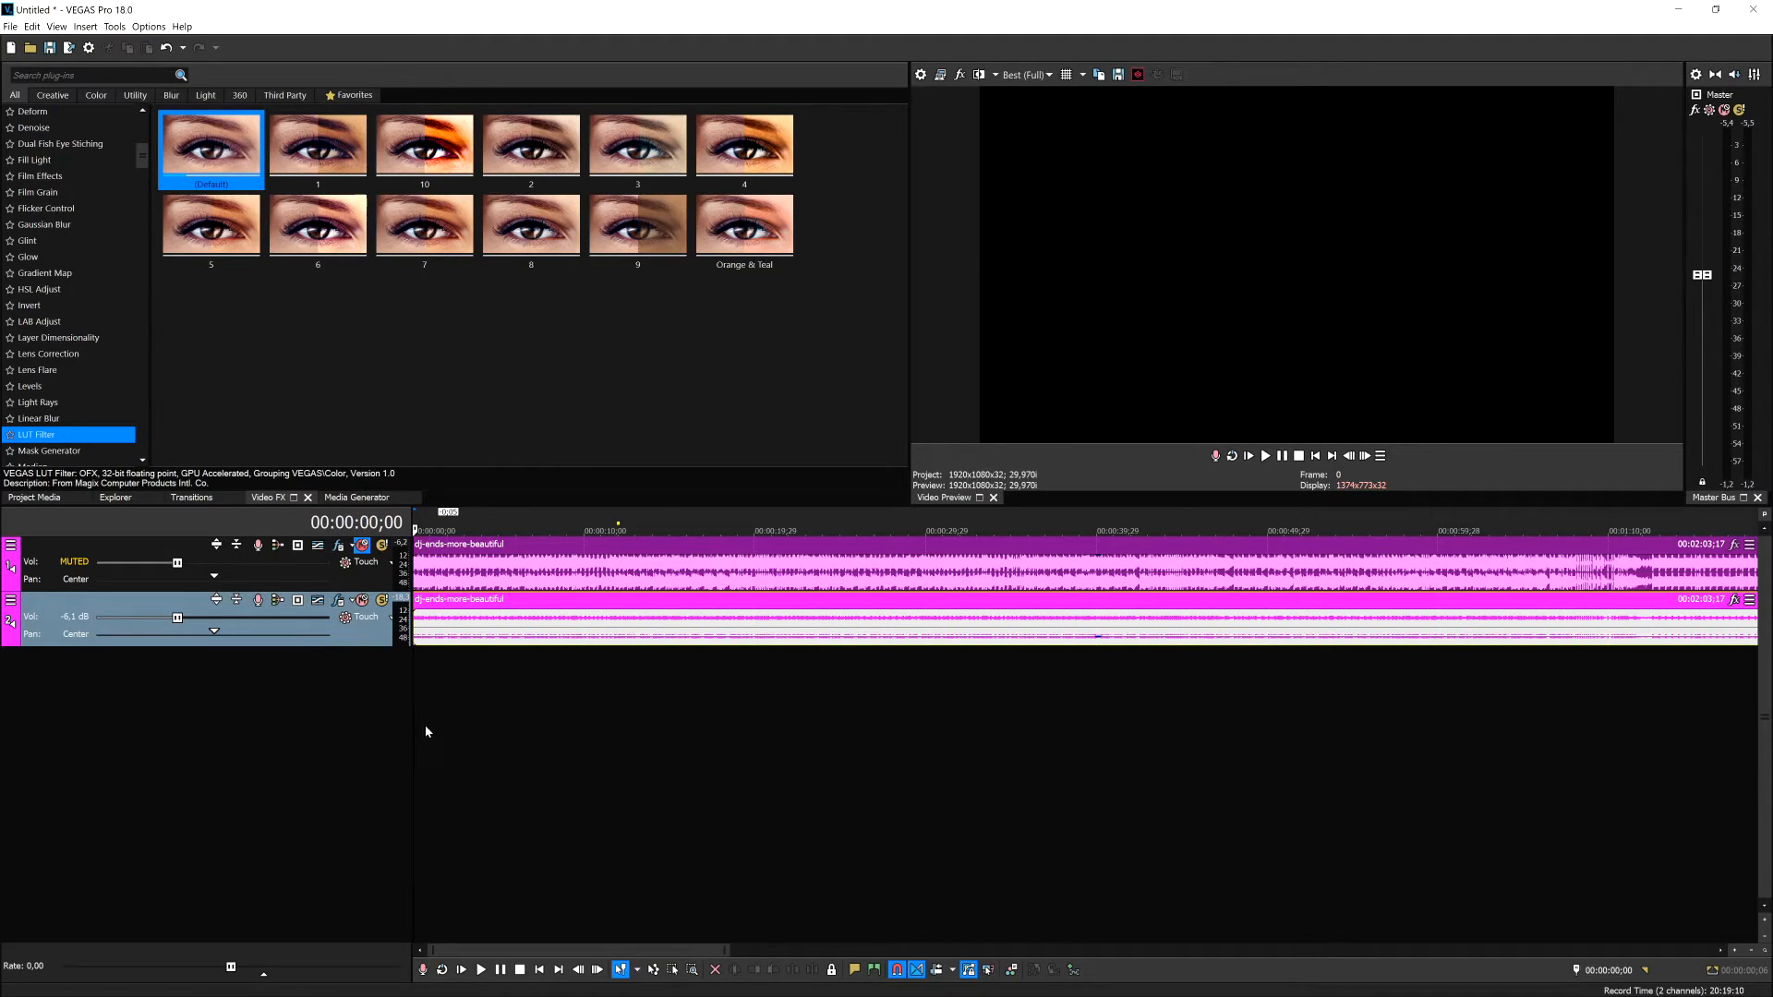
{"action": "key", "text": "space"}
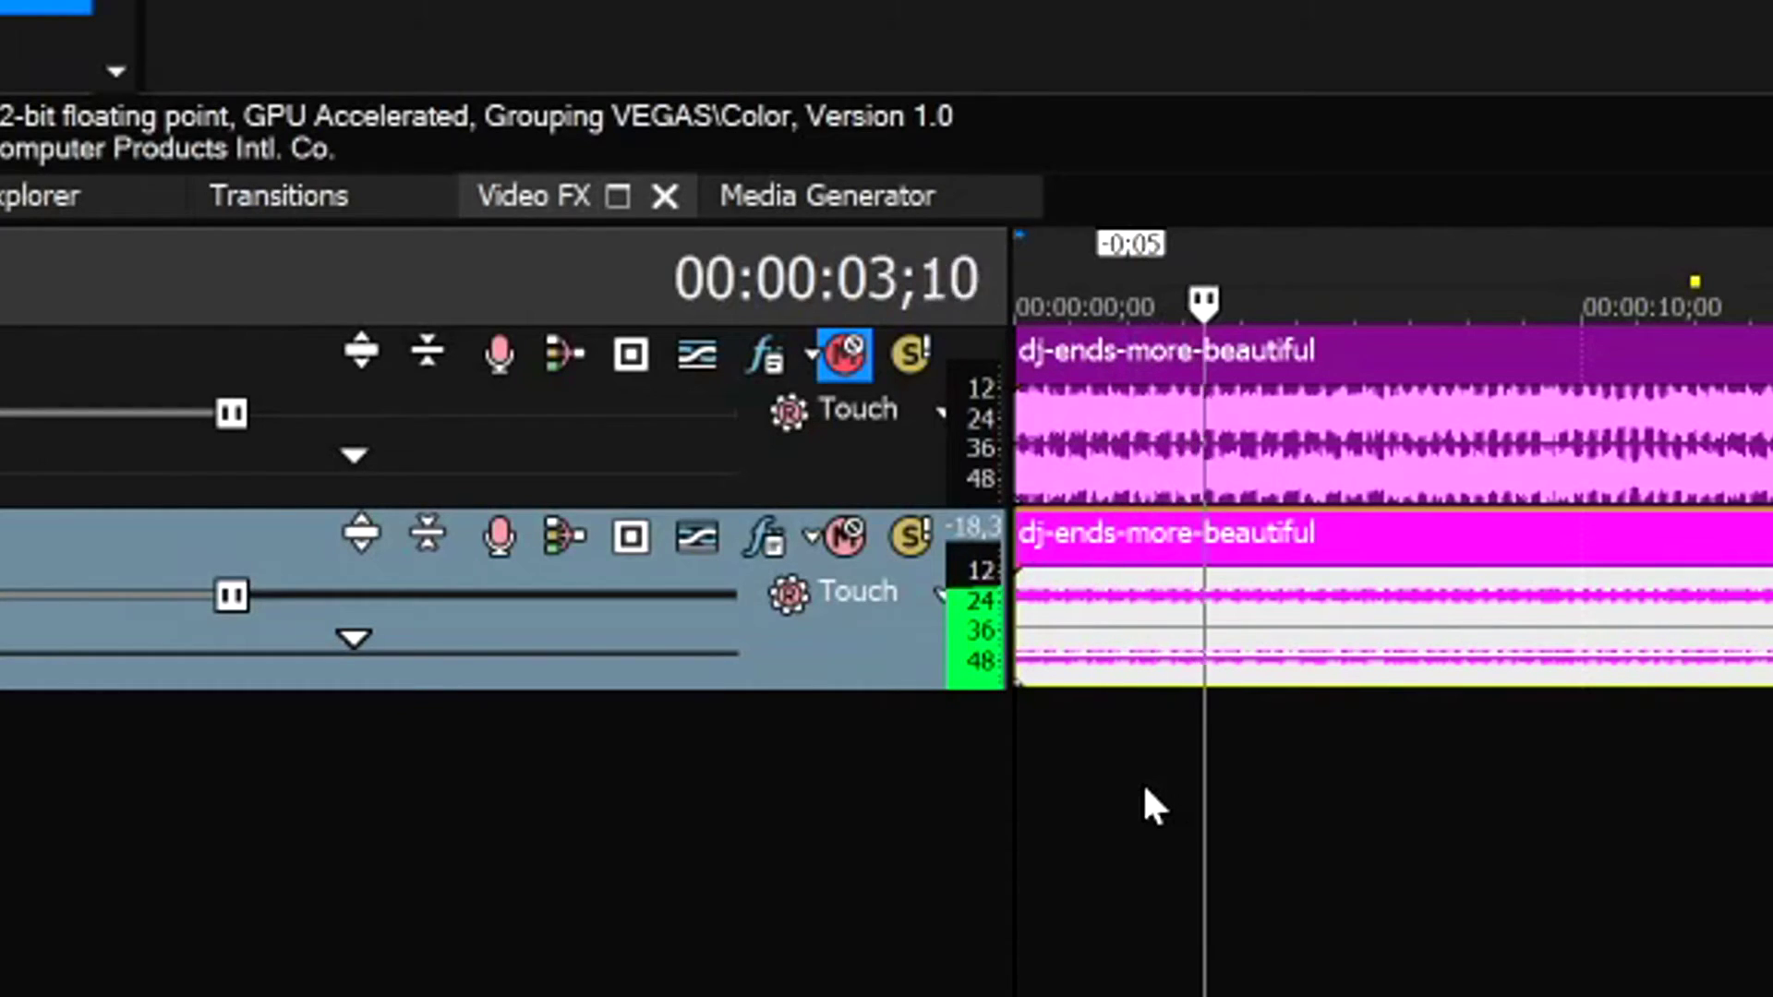
{"action": "key", "text": "space"}
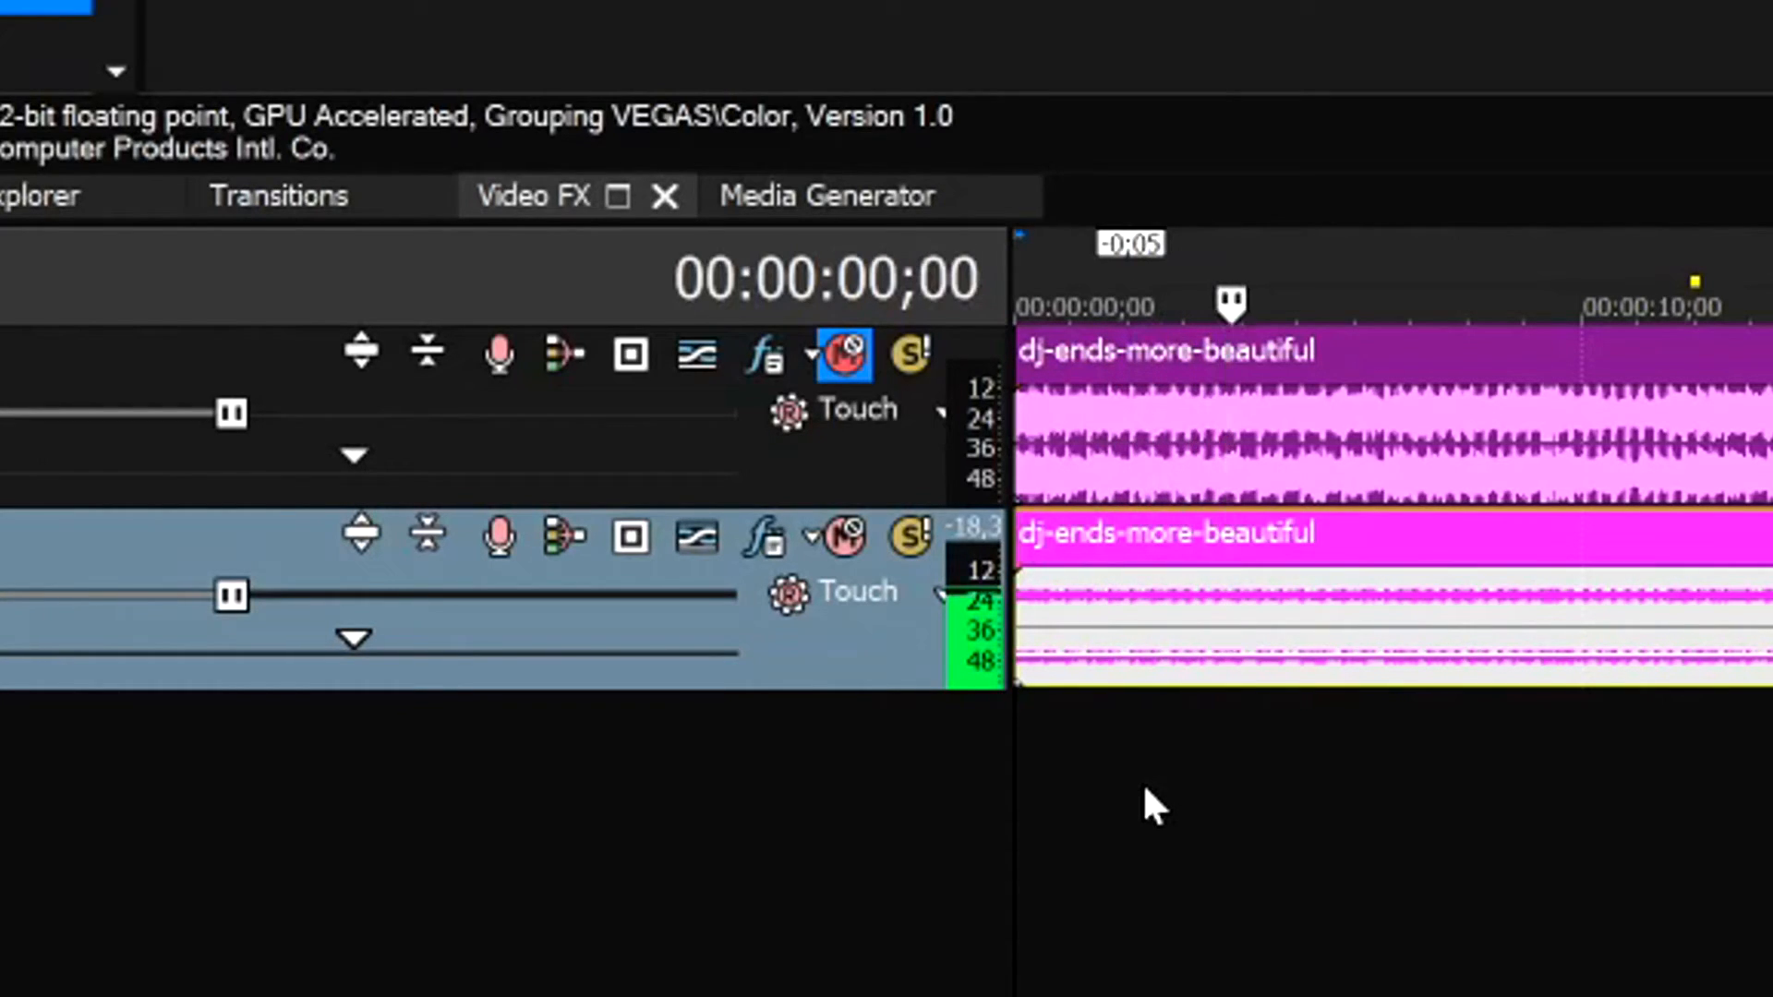
Unmute the top track, solo it to hear it alone, then release the solo
{"action": "left_click", "coordinate": [846, 357]}
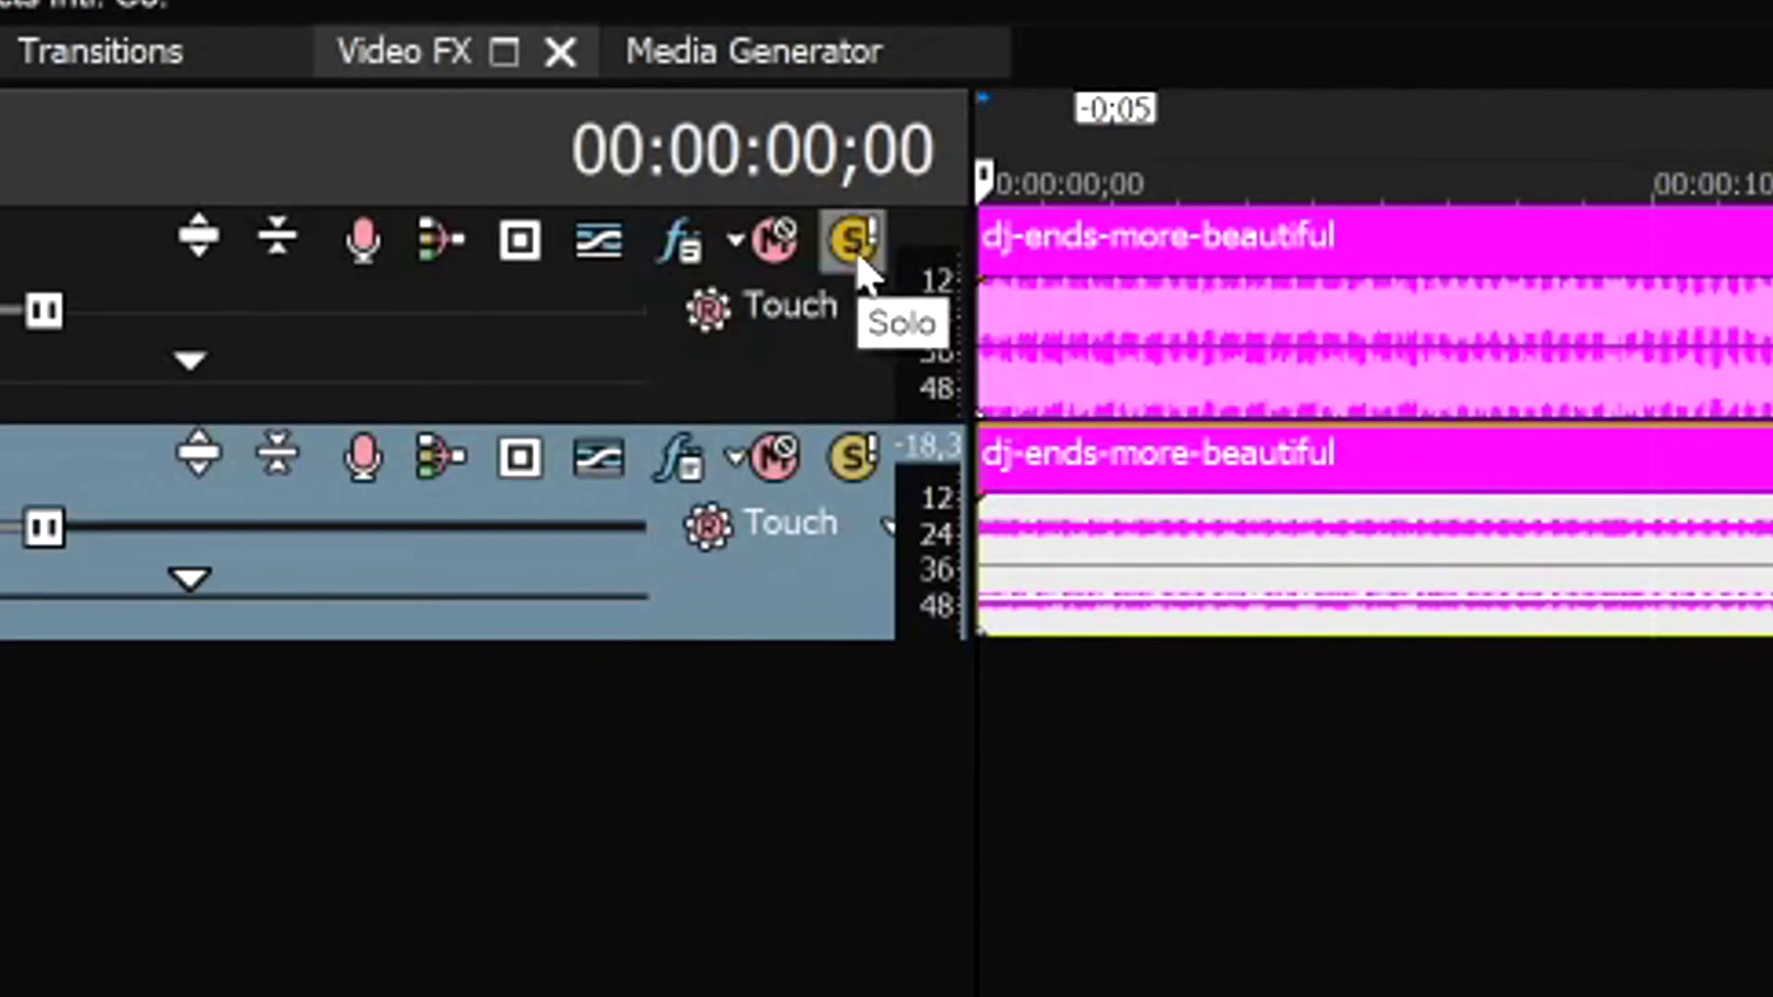
{"action": "left_click", "coordinate": [384, 546]}
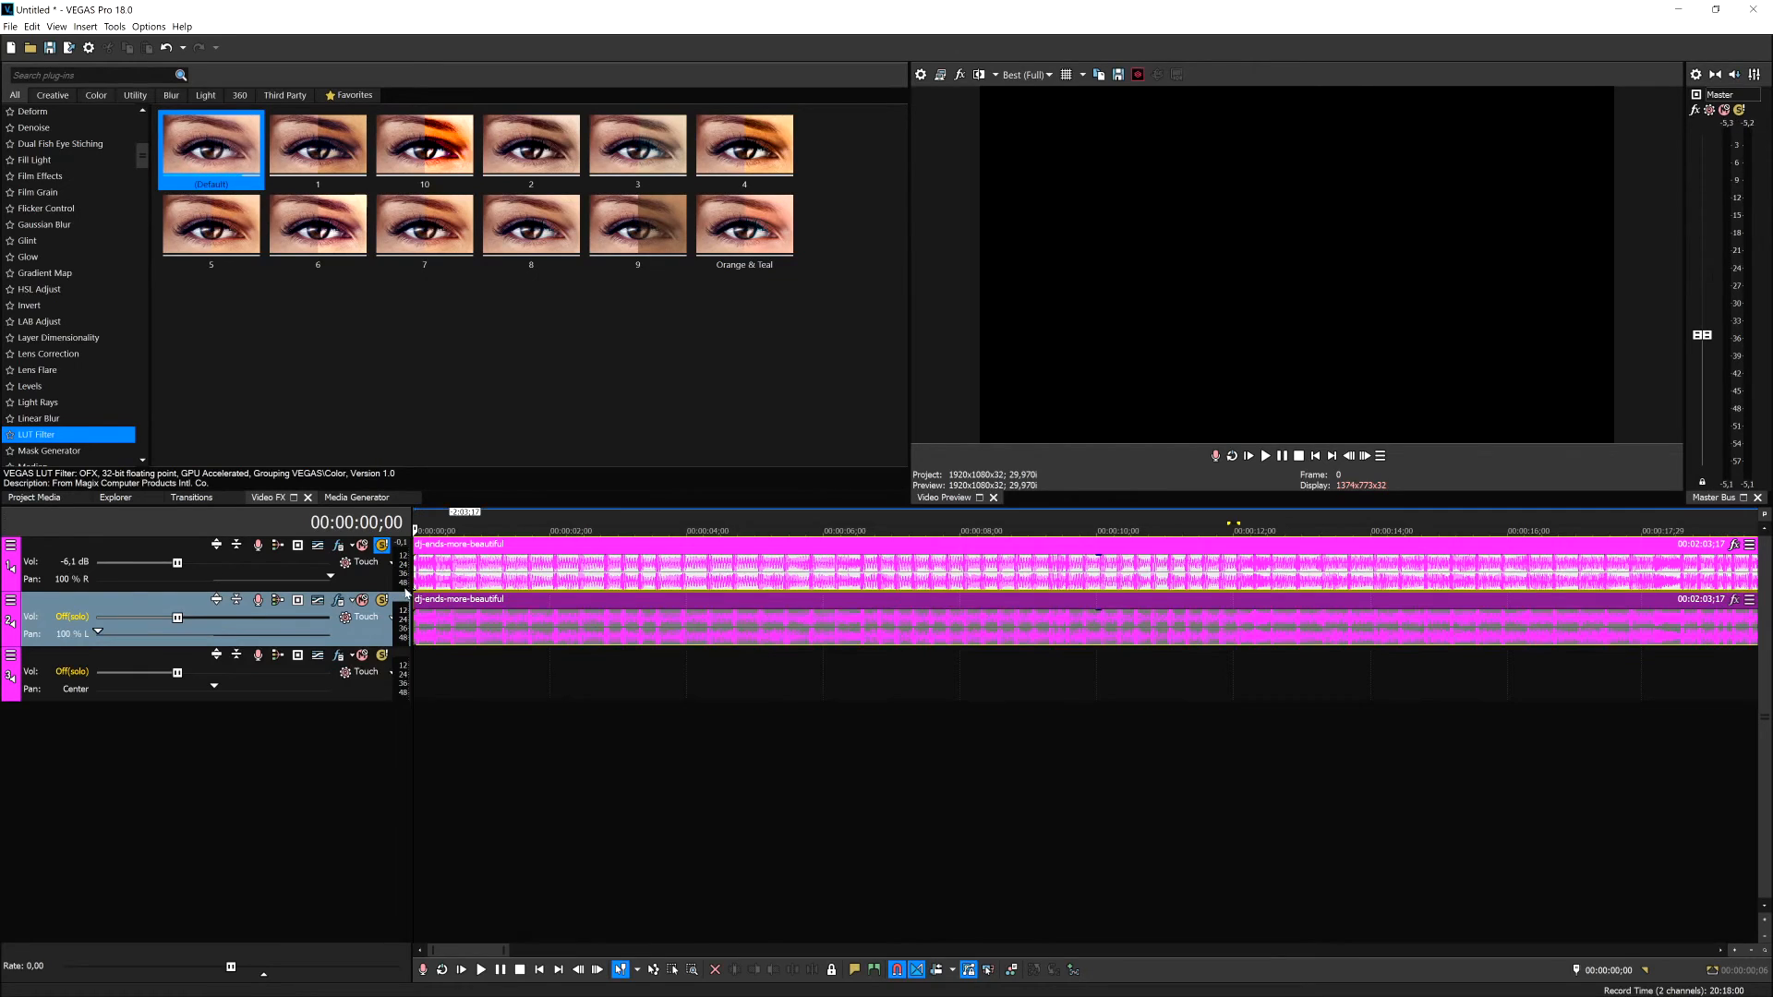
{"action": "left_click", "coordinate": [383, 602]}
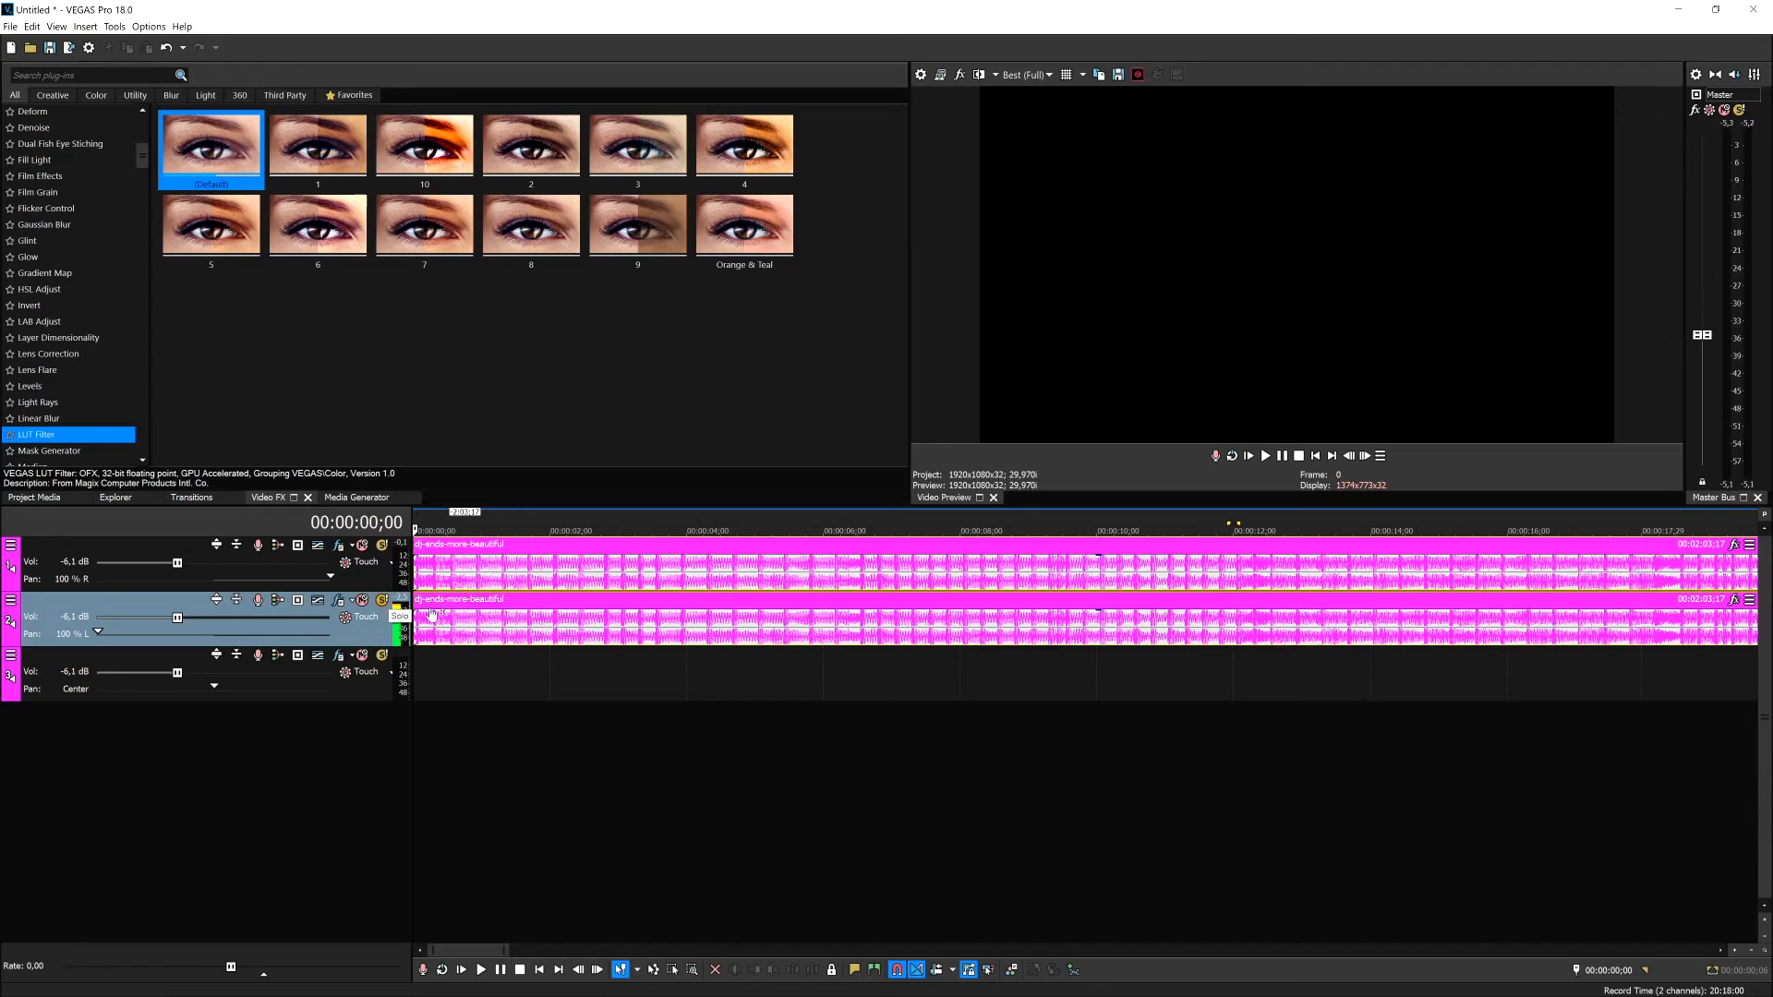
{"action": "scroll", "coordinate": [432, 616], "scroll_direction": "down", "scroll_amount": 3}
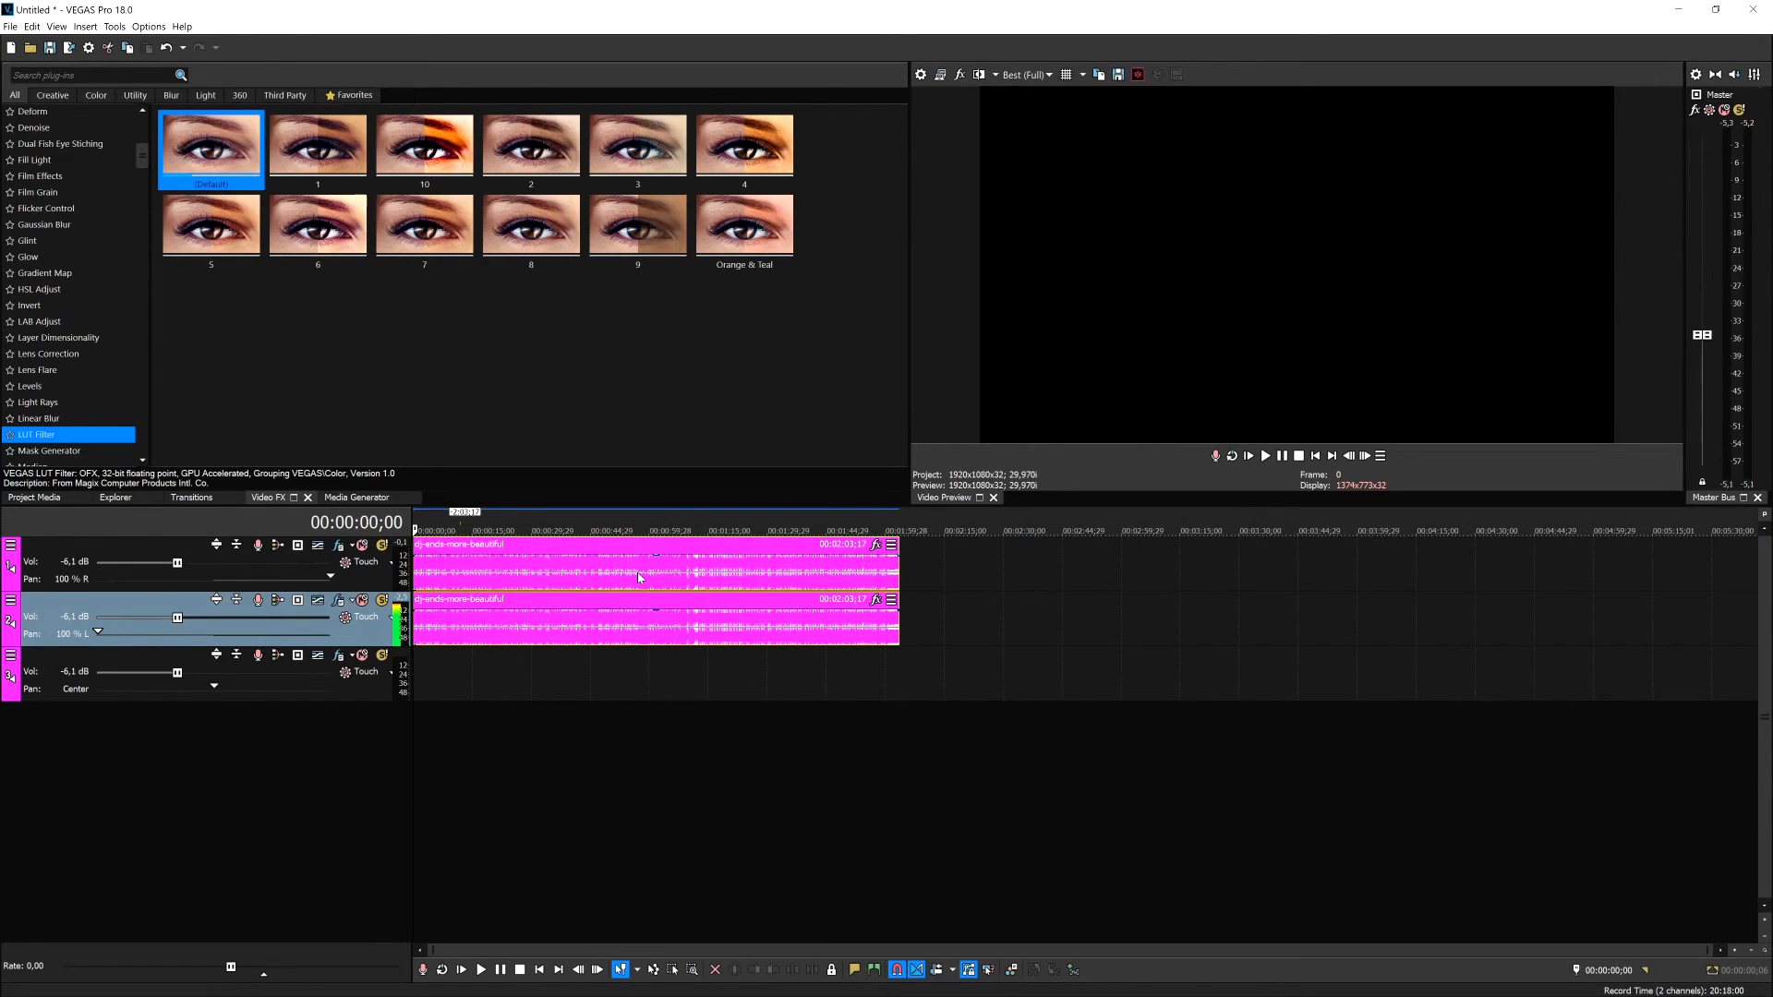
{"action": "left_click", "coordinate": [1082, 582]}
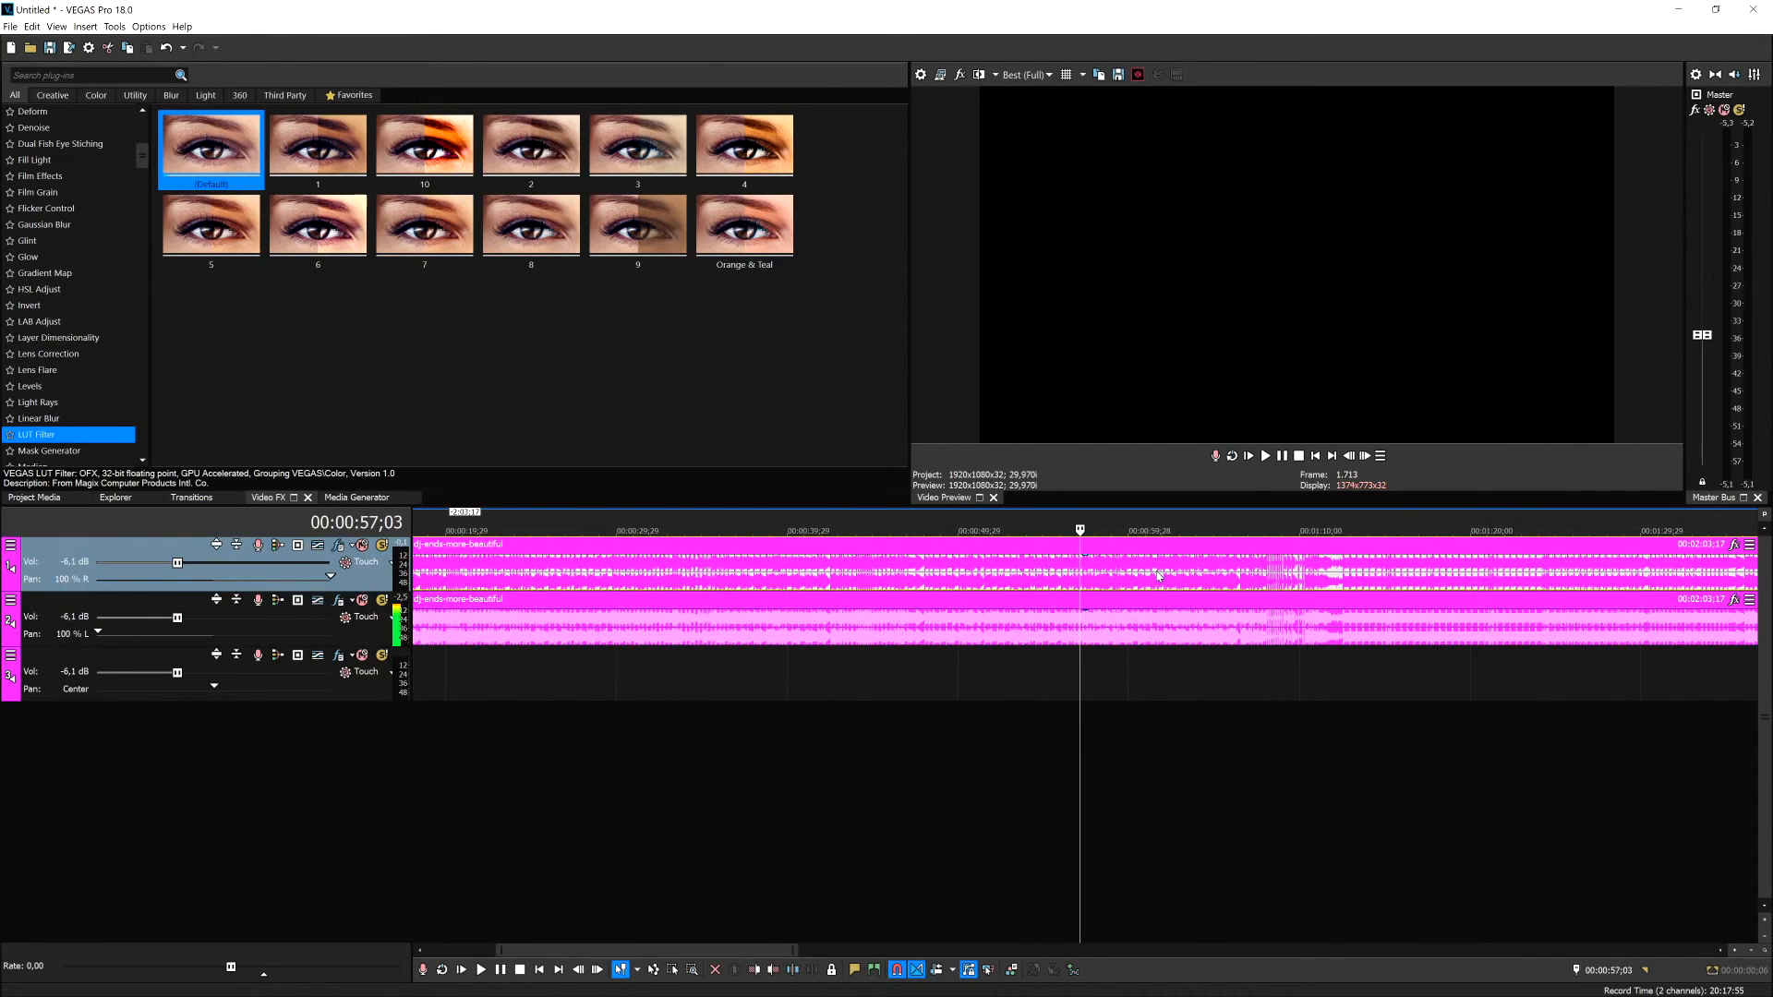